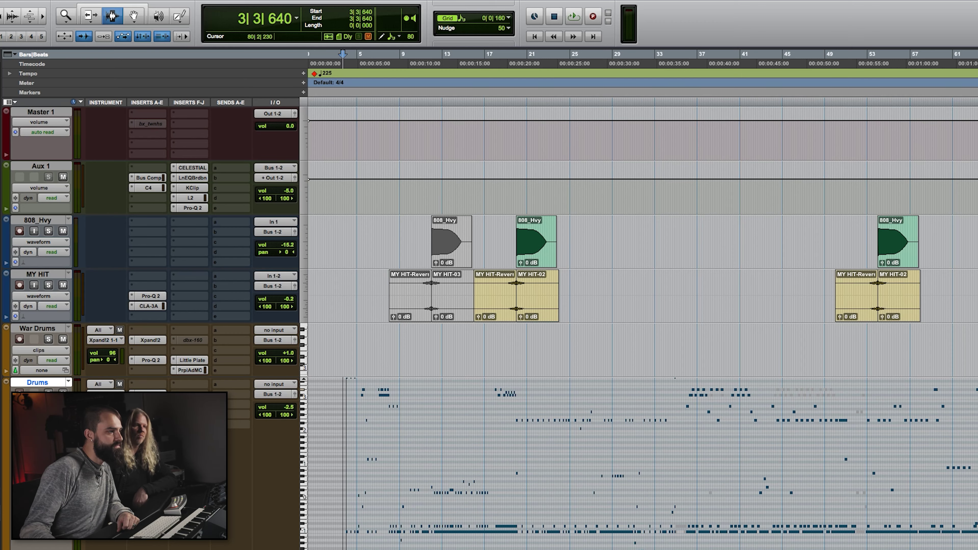
Scroll down past the Master, Aux and drum tracks to reveal the Bass and Rhy Gtr tracks
scroll(639, 328, "down", 10)
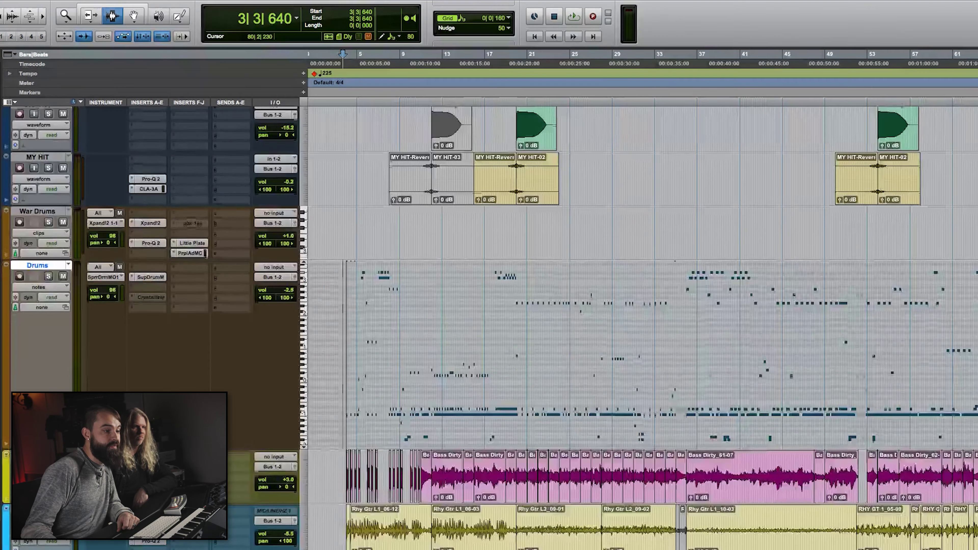
scroll(640, 327, "down", 1)
scroll(639, 328, "down", 2)
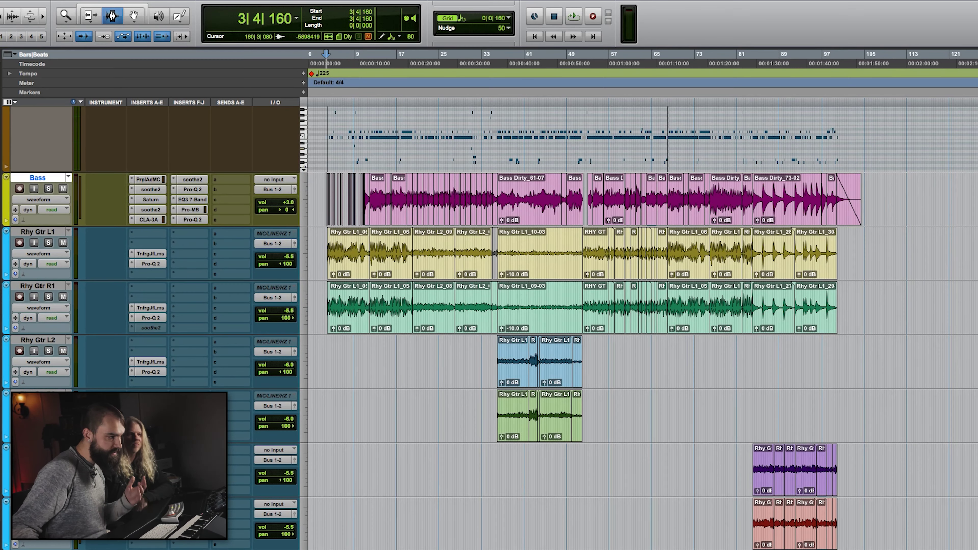
Place the playback start at 3|3|640, the beginning of the Rhy Gtr L1 clip
scroll(639, 327, "down", 1)
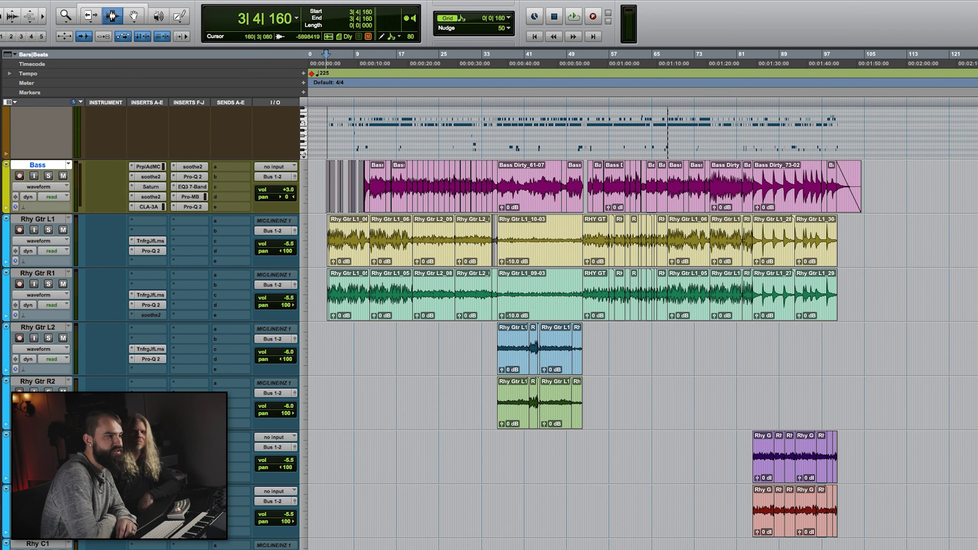
scroll(639, 327, "down", 15)
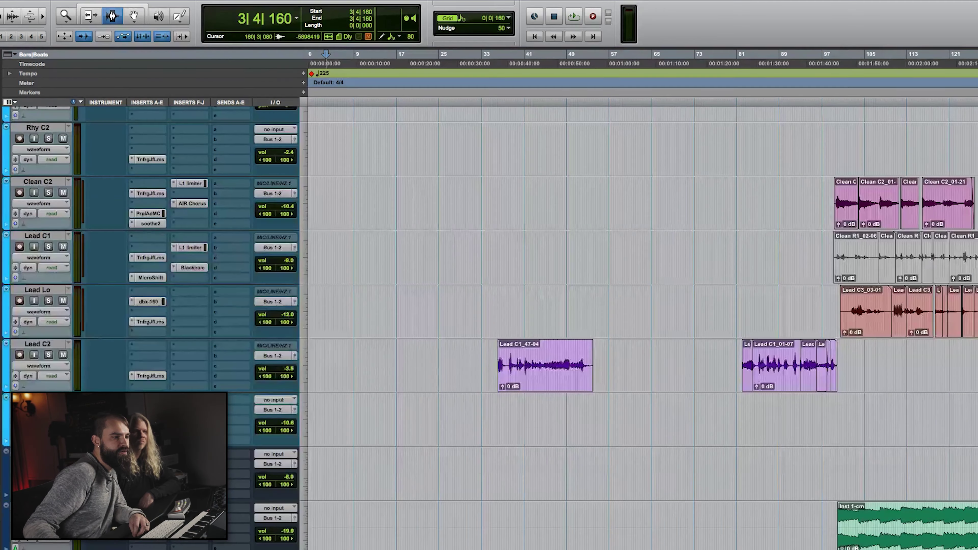
scroll(639, 328, "up", 5)
scroll(640, 327, "up", 6)
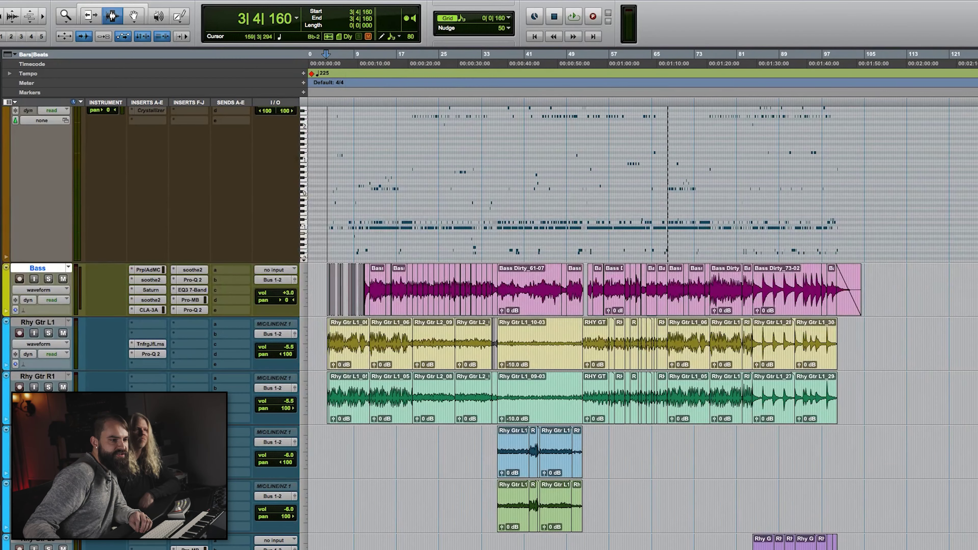
scroll(639, 327, "up", 3)
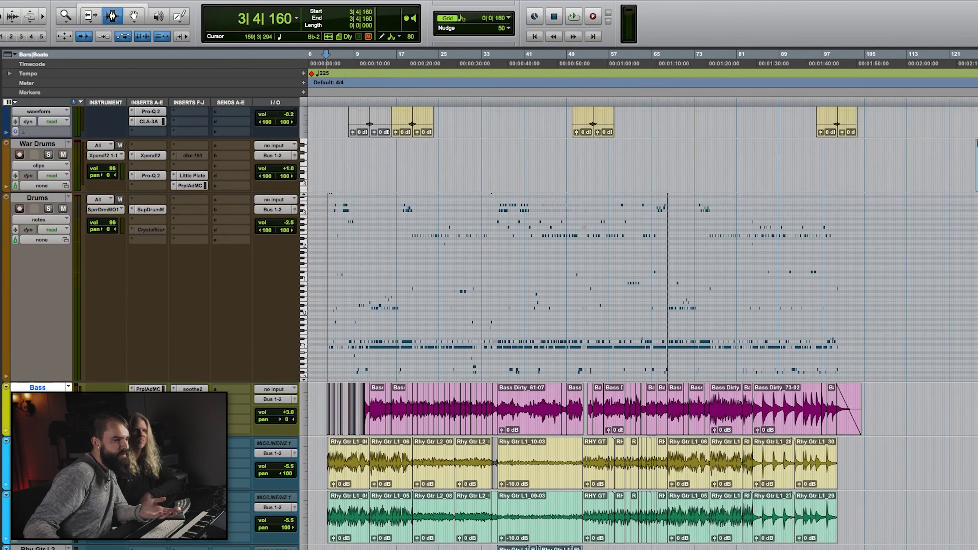
scroll(639, 327, "up", 3)
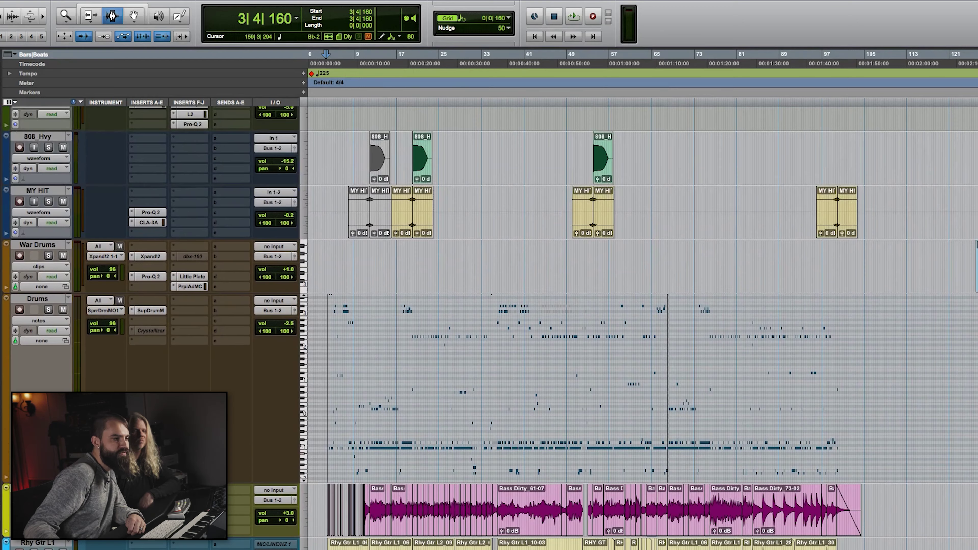
scroll(639, 327, "down", 3)
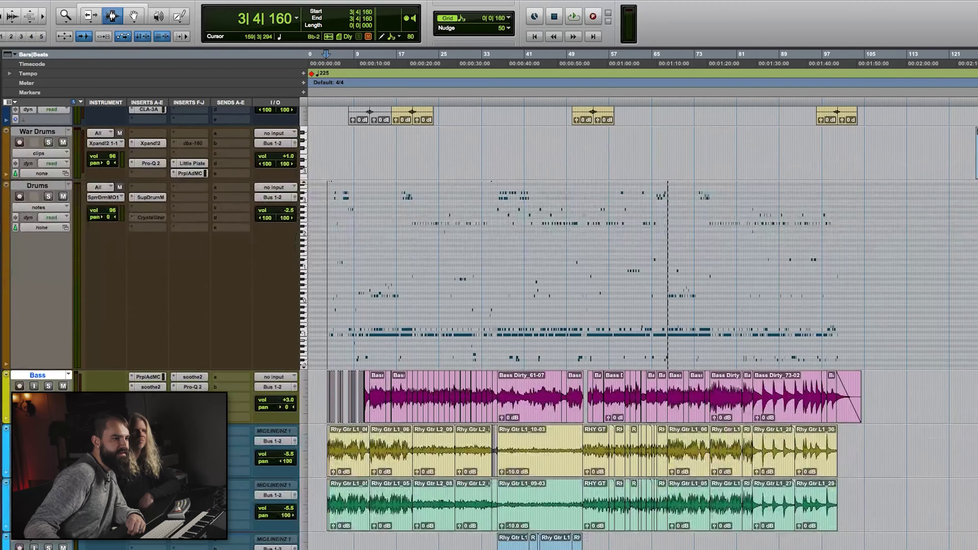
scroll(639, 327, "down", 3)
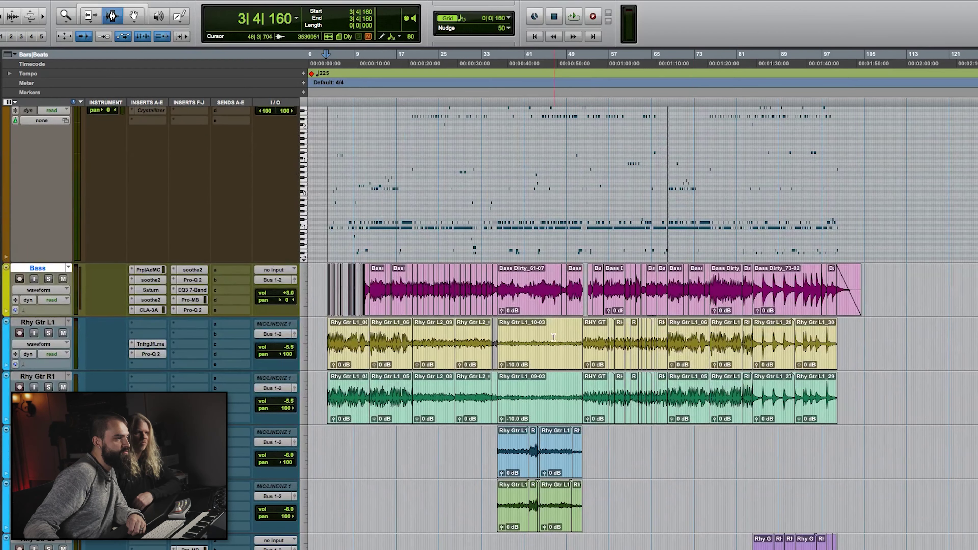
left_click(326, 320)
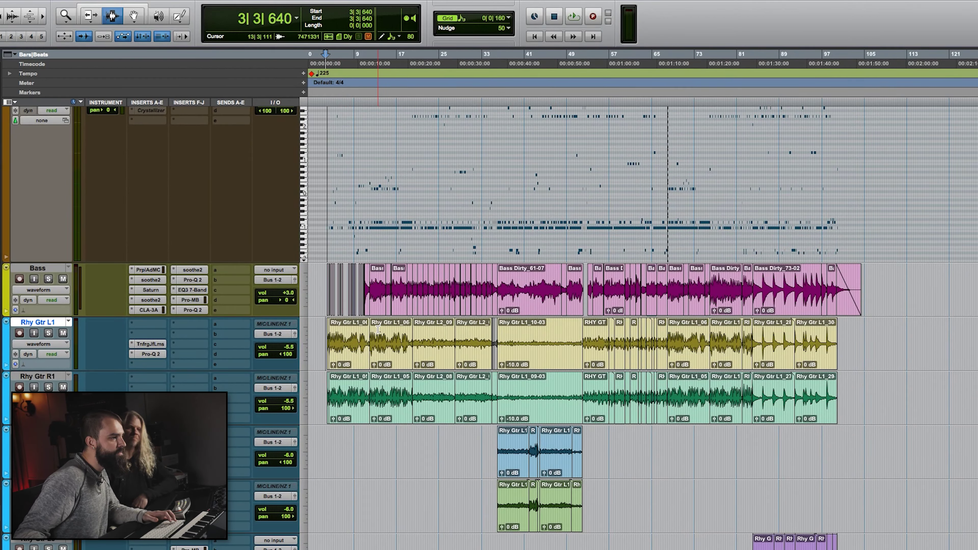
key("space")
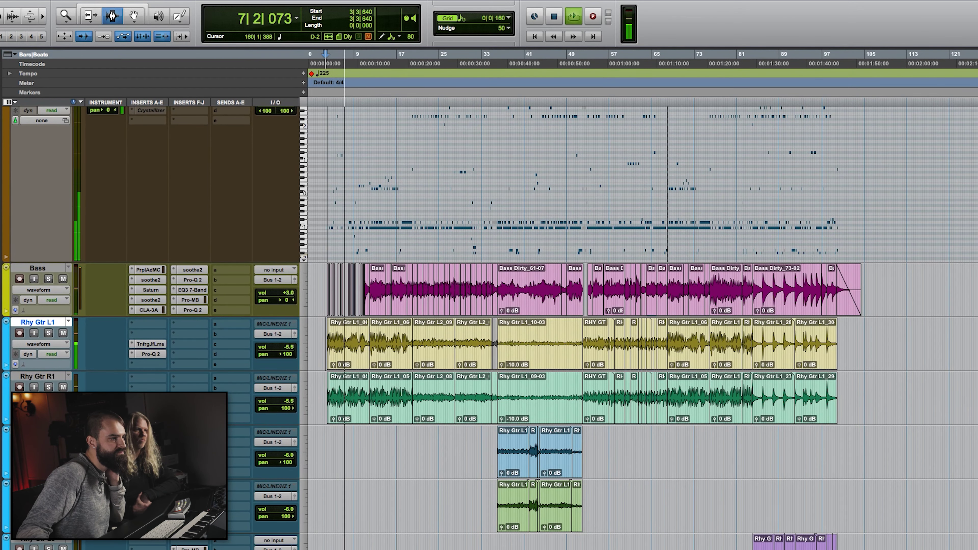
scroll(640, 327, "down", 3)
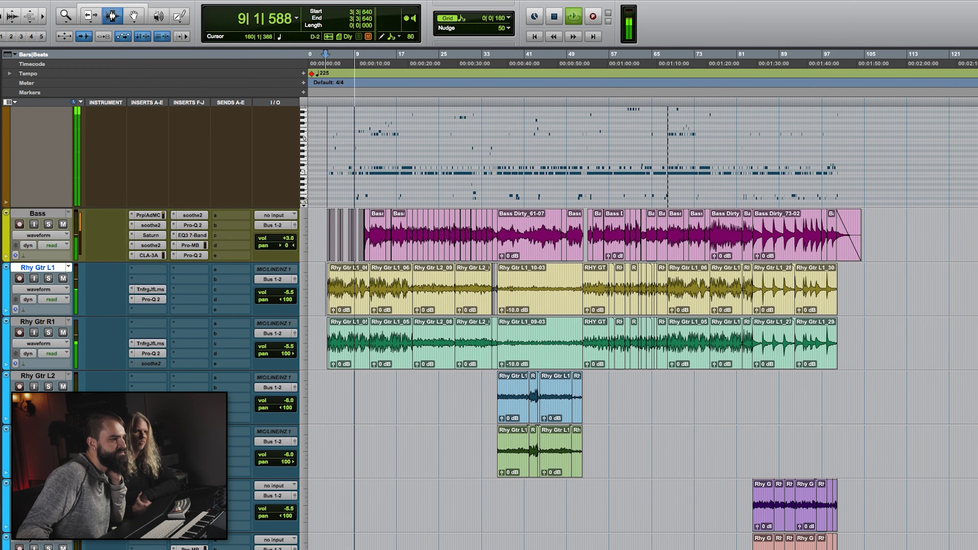
scroll(640, 327, "down", 10)
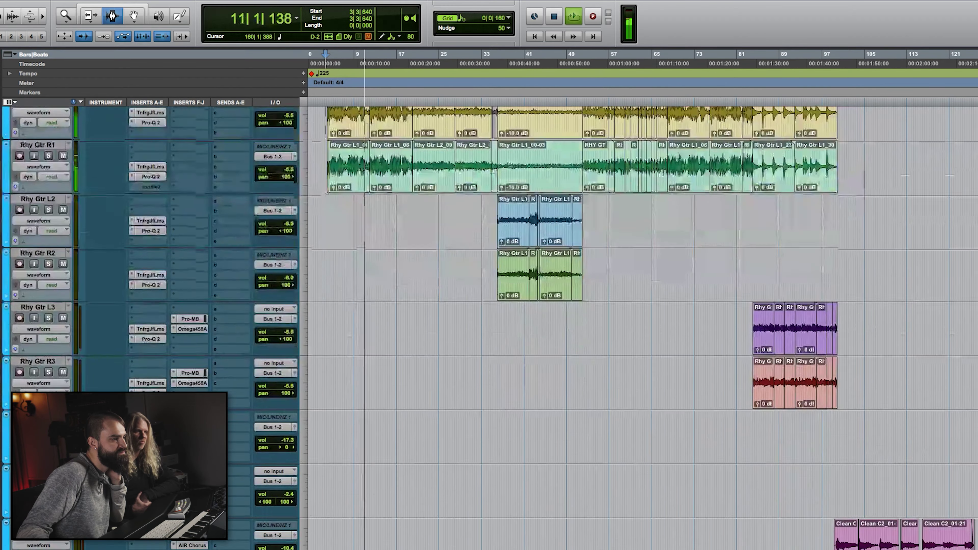
scroll(639, 327, "up", 15)
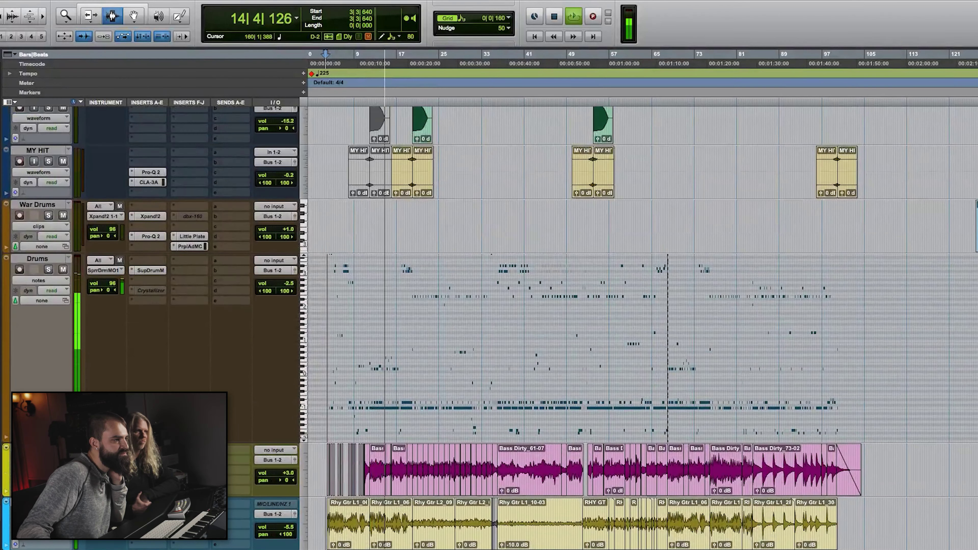
scroll(639, 328, "up", 5)
scroll(639, 328, "down", 10)
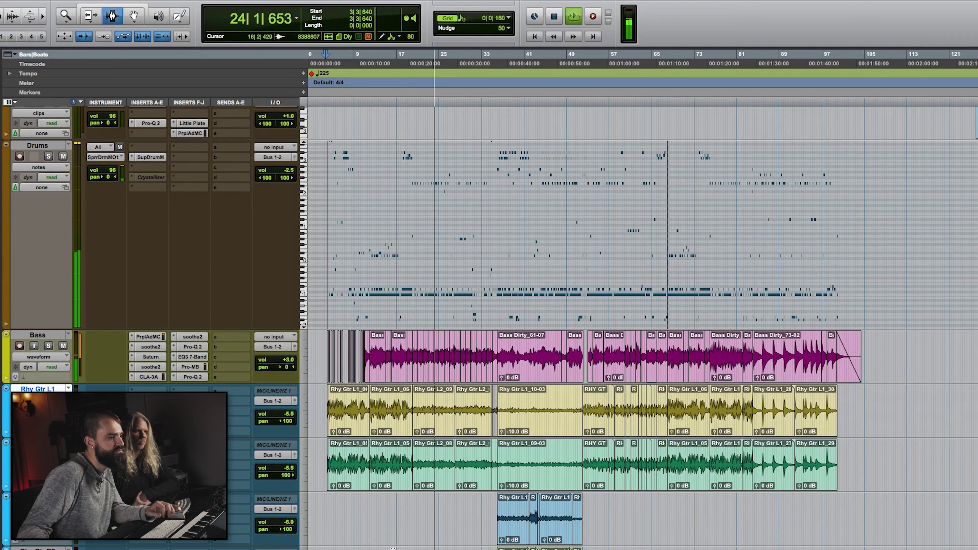
key("space")
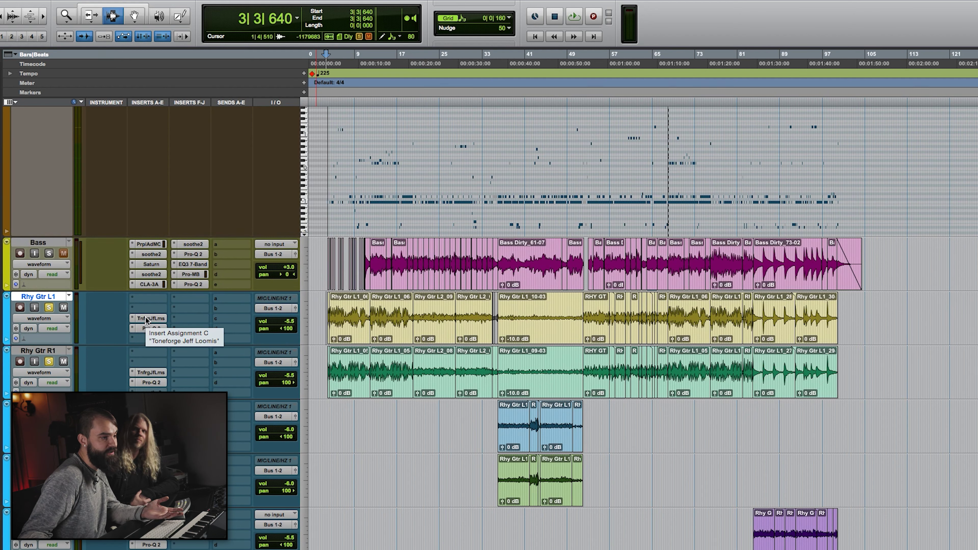
Set the start point at the clip's beginning and play the session from bar 4
left_click(327, 295)
key("space")
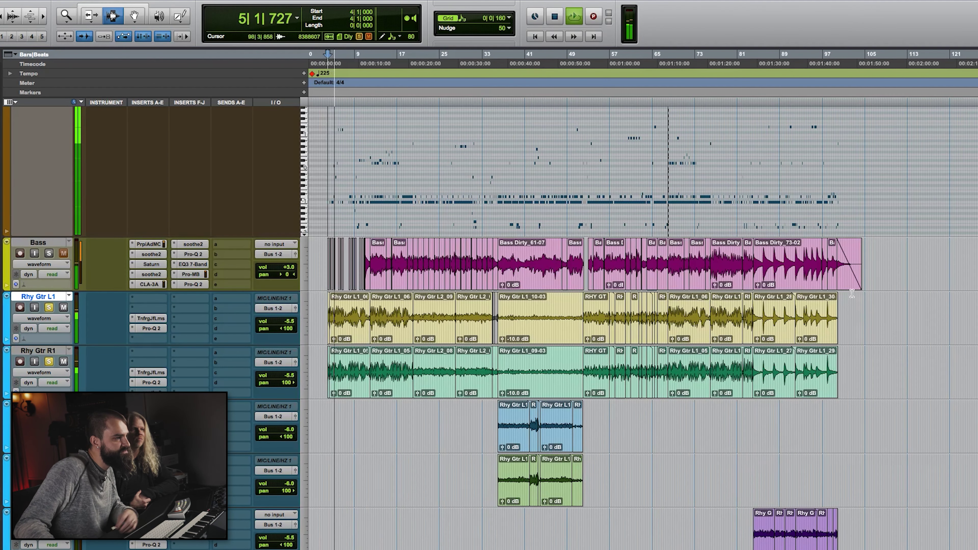
Scroll down the Edit window toward the Lead C2 track
scroll(851, 294, "down", 1)
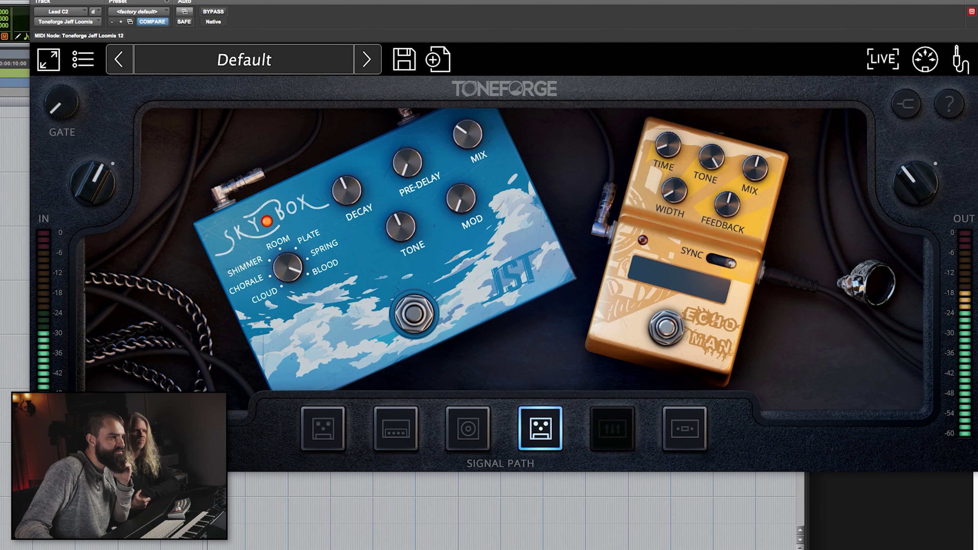
Switch the Signal Path view between the amp head and the SkyBox and Echo Man pedals
left_click(381, 435)
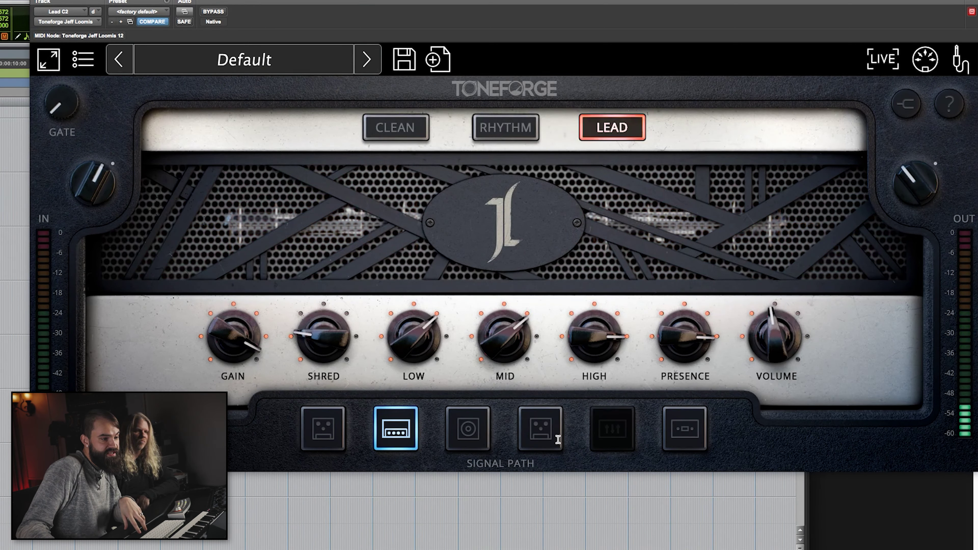
left_click(547, 440)
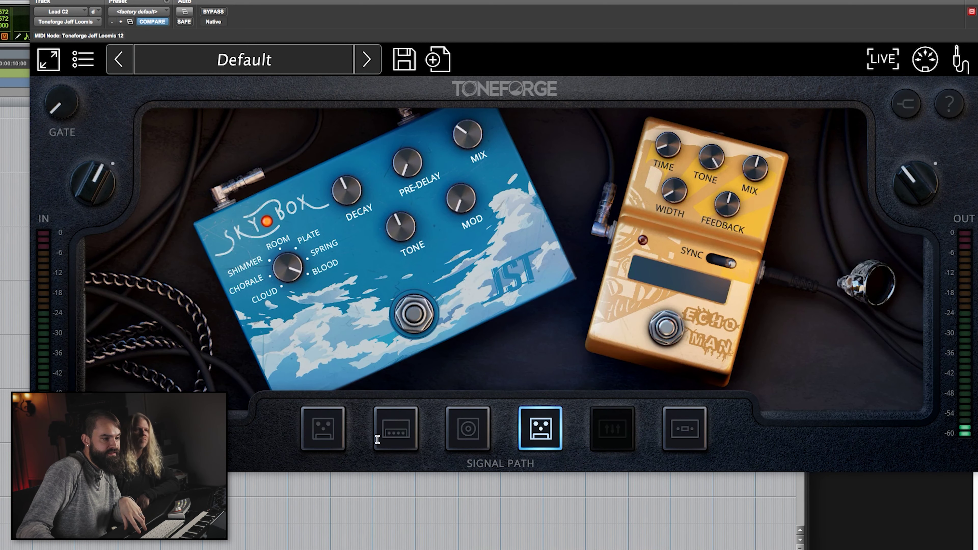
left_click(408, 442)
left_click(542, 435)
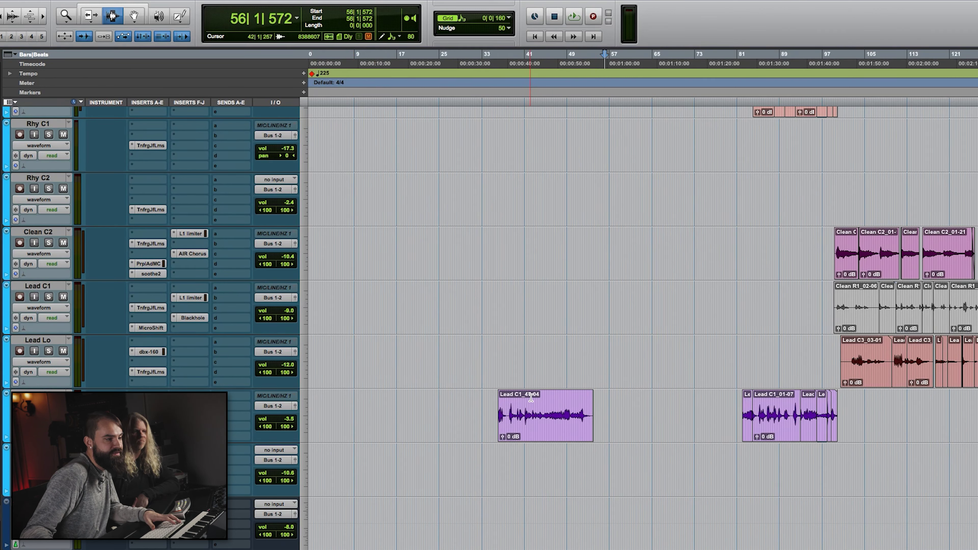
Briefly play the Lead C1 clip from bar 41, then stop
left_click(525, 393)
key("space")
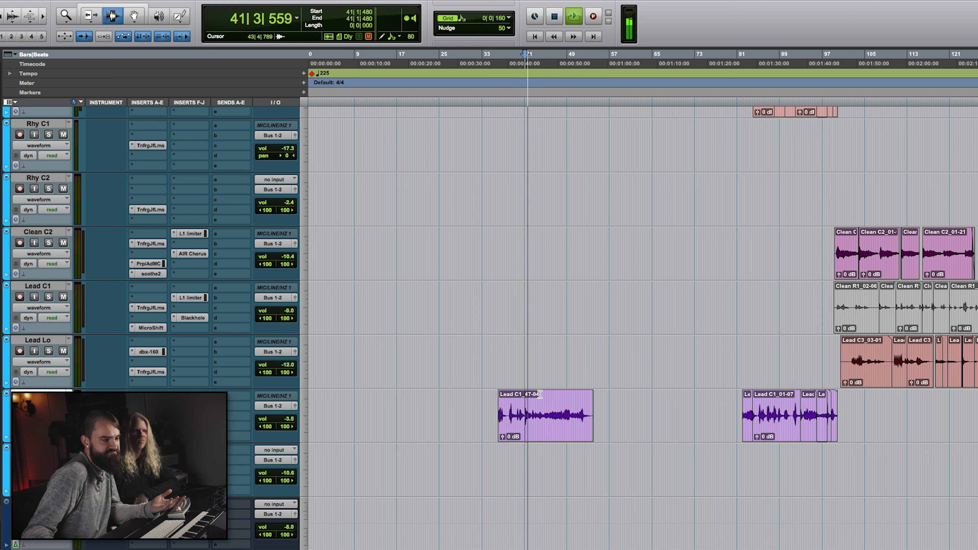
key("space")
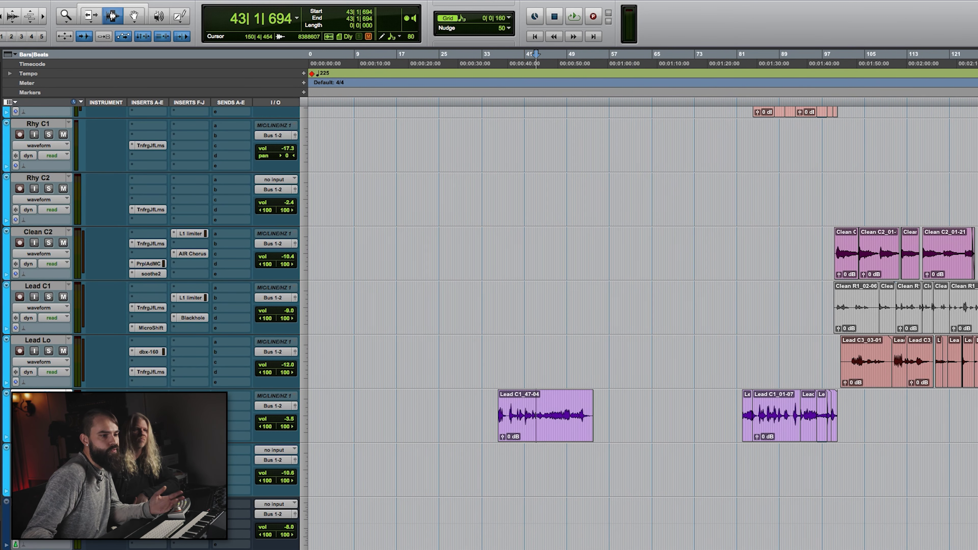
Solo Lead C2, play it from 35|4|160, and bring up its TnfrgJfLms insert
left_click(48, 196)
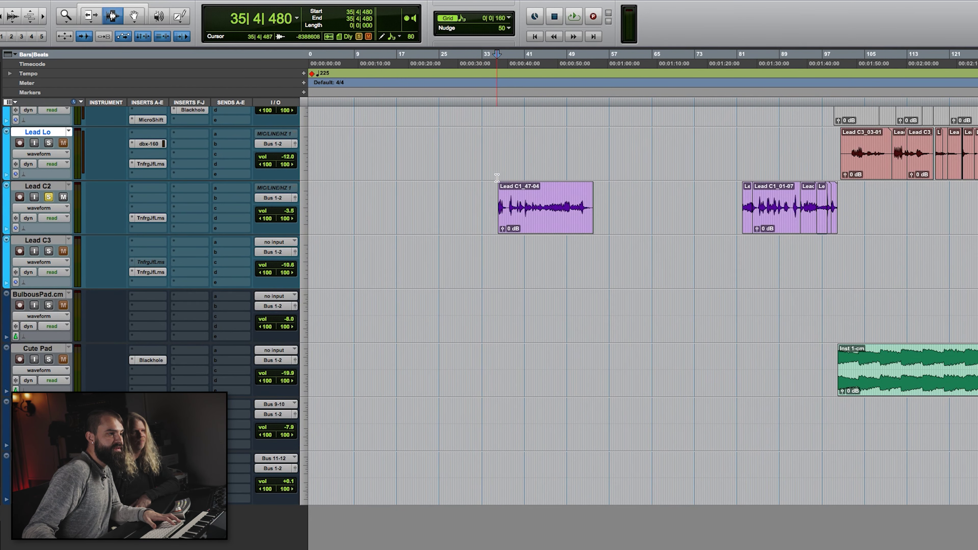
left_click(497, 177)
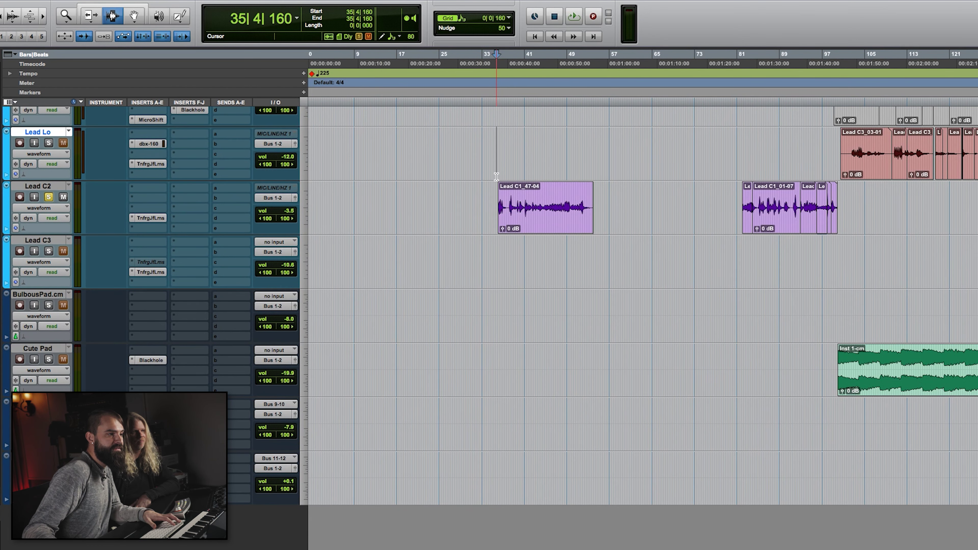
key("space")
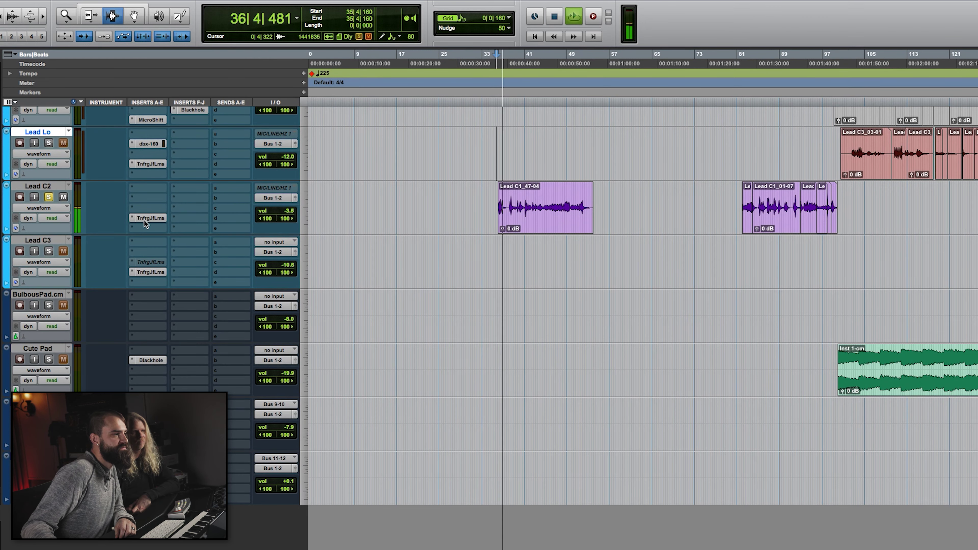
left_click(149, 219)
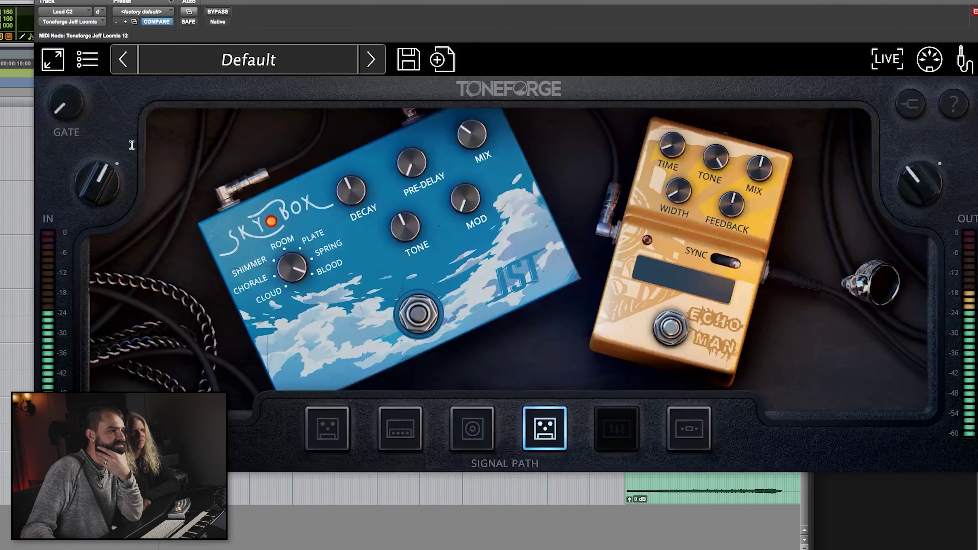
Display Lead C2's amp head running the LEAD channel with its knobs
left_click(400, 429)
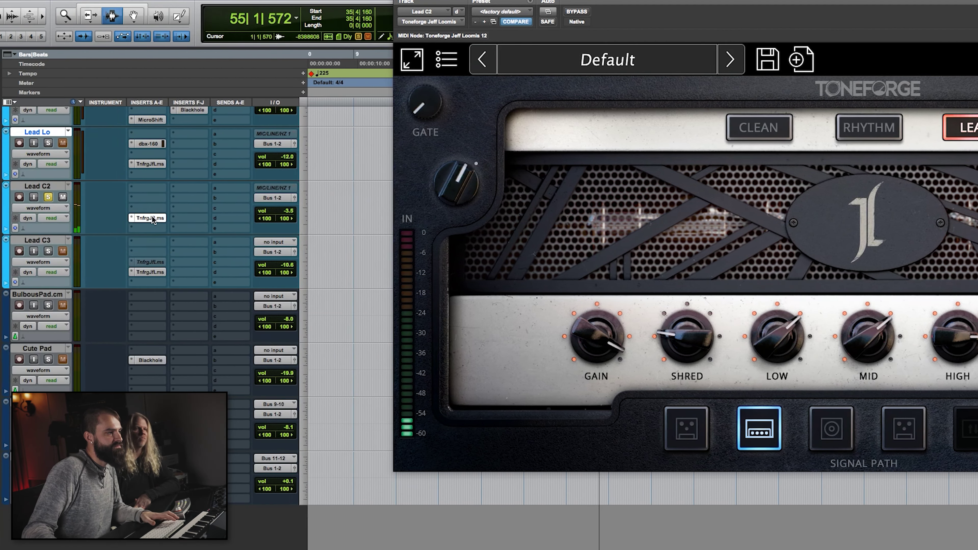
Close the plugin, unsolo Lead C2, and zoom in around bar 77 on Rhy Gtr R2
left_click(150, 218)
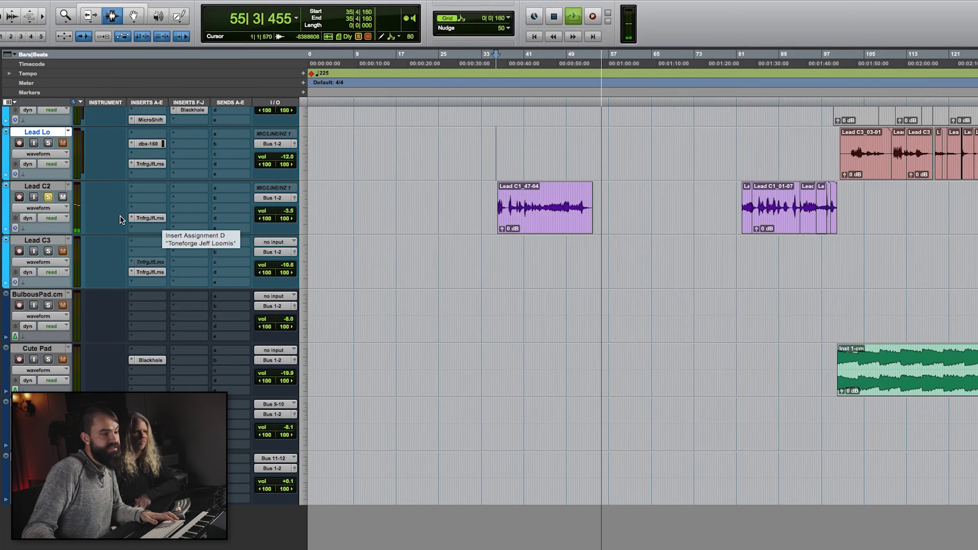
left_click(47, 197)
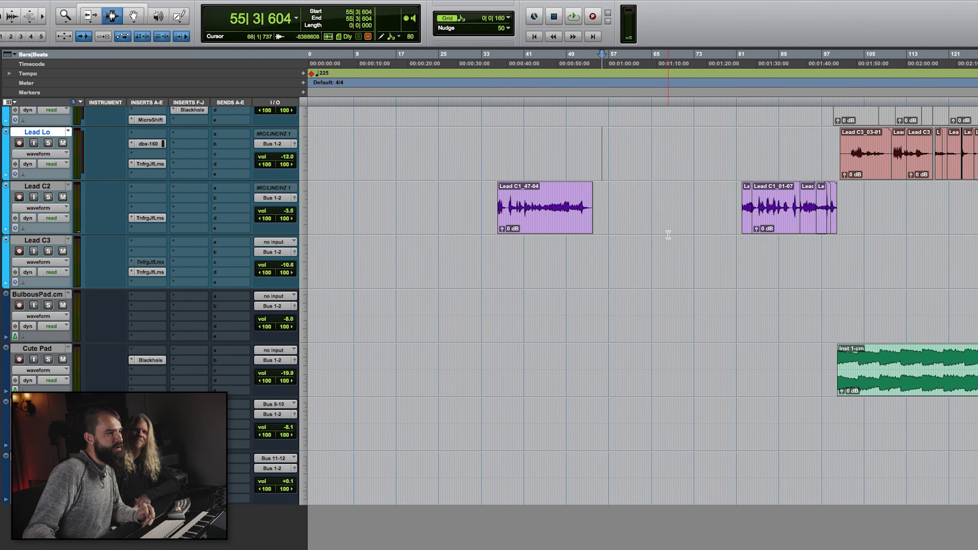
scroll(540, 270, "up", 6)
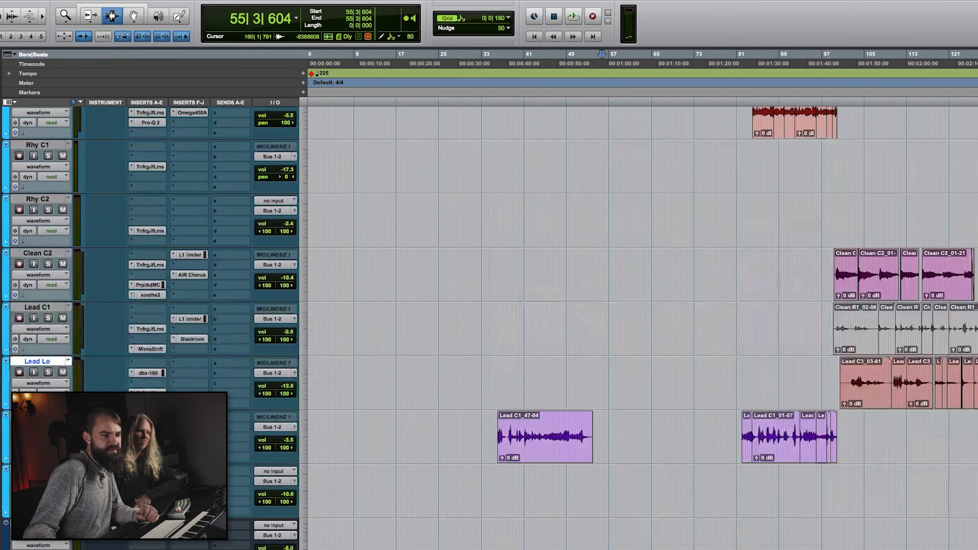
scroll(489, 328, "up", 1)
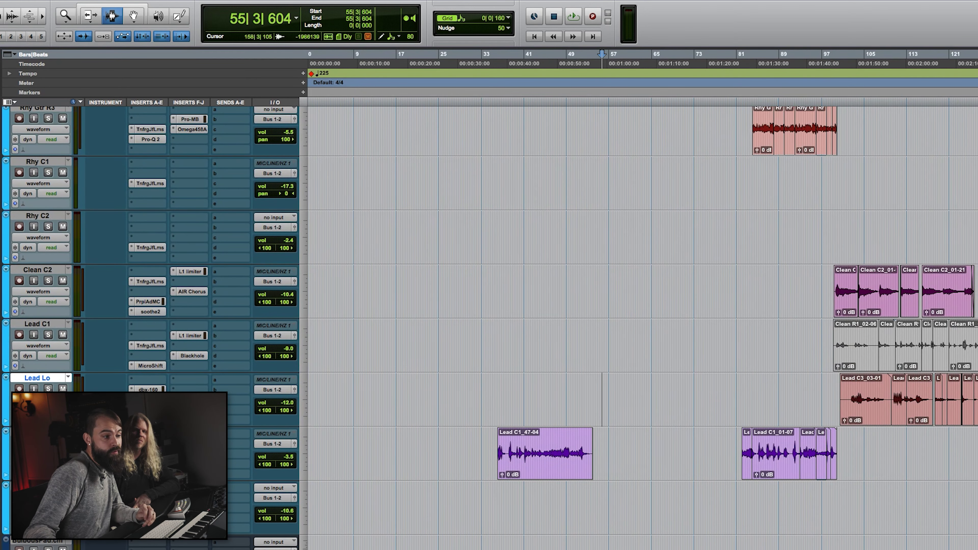
scroll(539, 328, "up", 12)
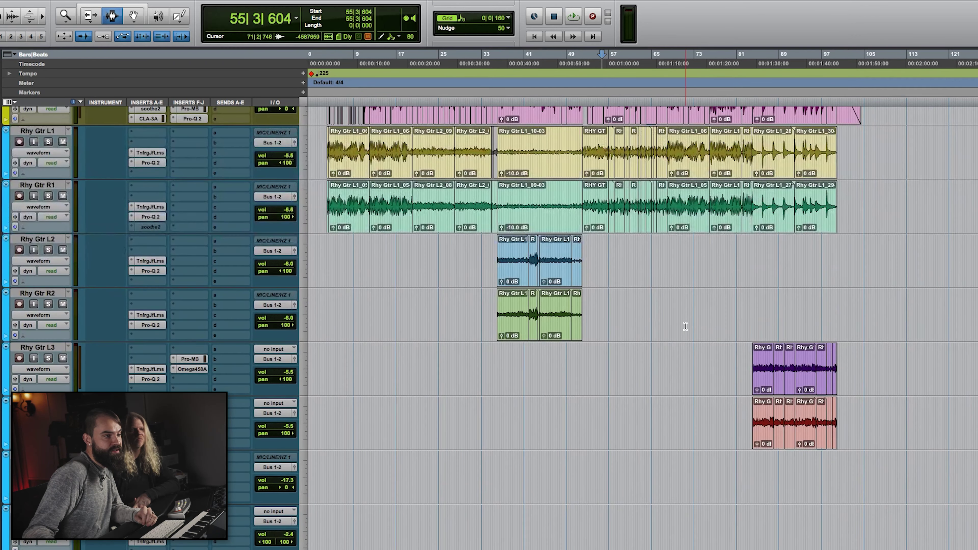
left_click(718, 326)
key("super+bracketright")
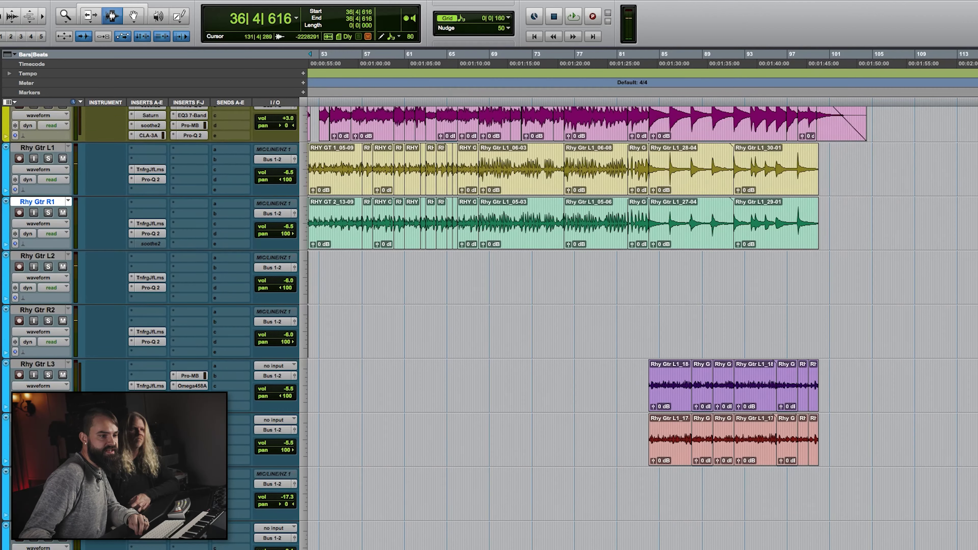
scroll(678, 158, "up", 4)
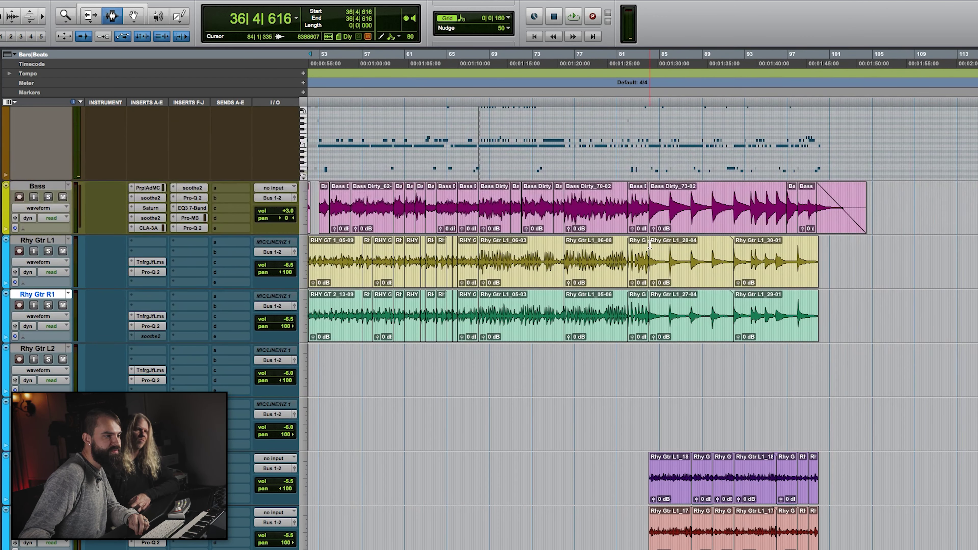
Play the full mix from bar 84 on Rhy Gtr L1, then stop
left_click(649, 245)
key("space")
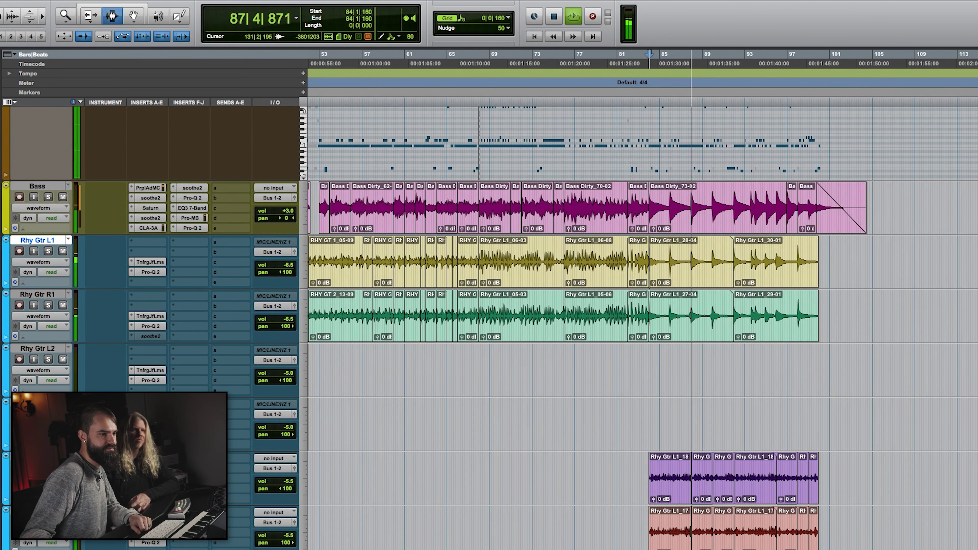
scroll(643, 301, "down", 2)
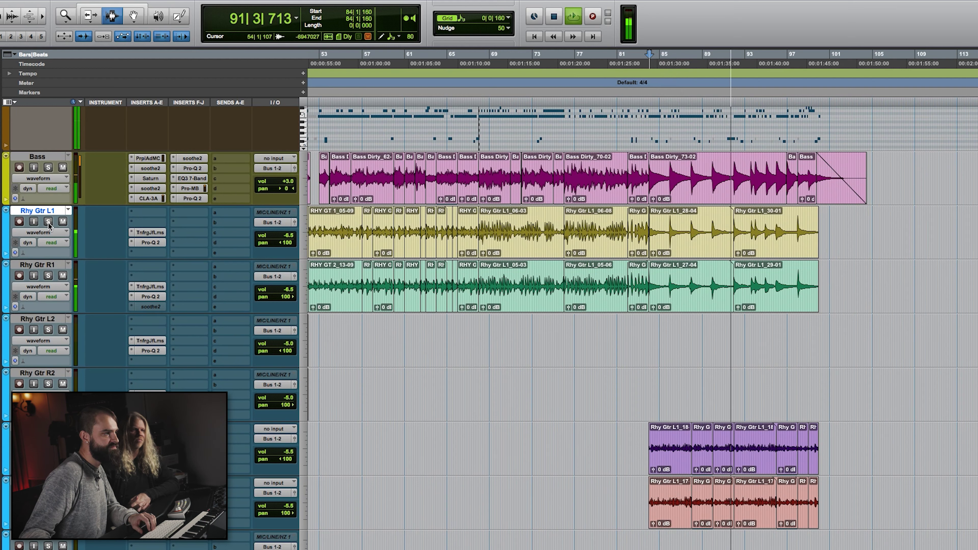
key("space")
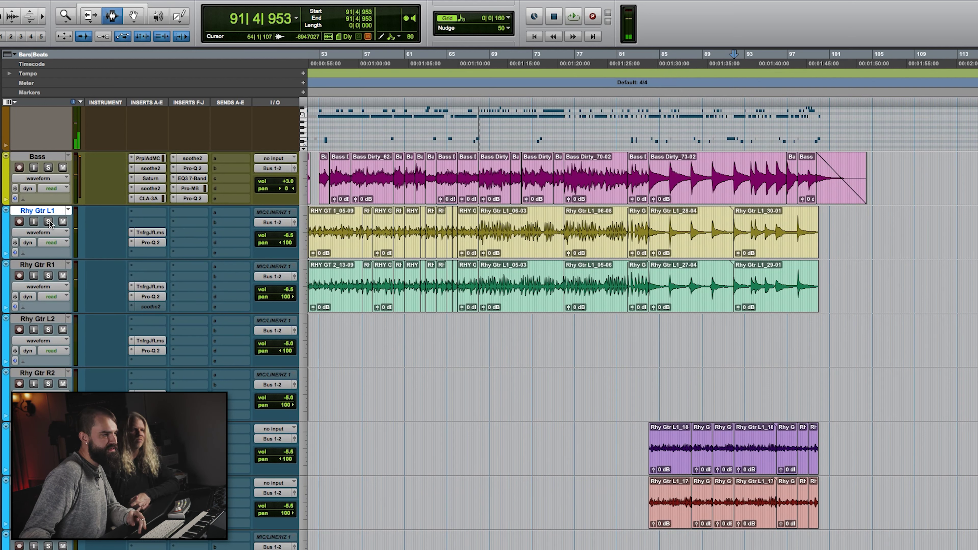
Solo Rhy Gtr L1 and R1 and play them from bar 83
left_click(49, 223)
left_click(49, 275)
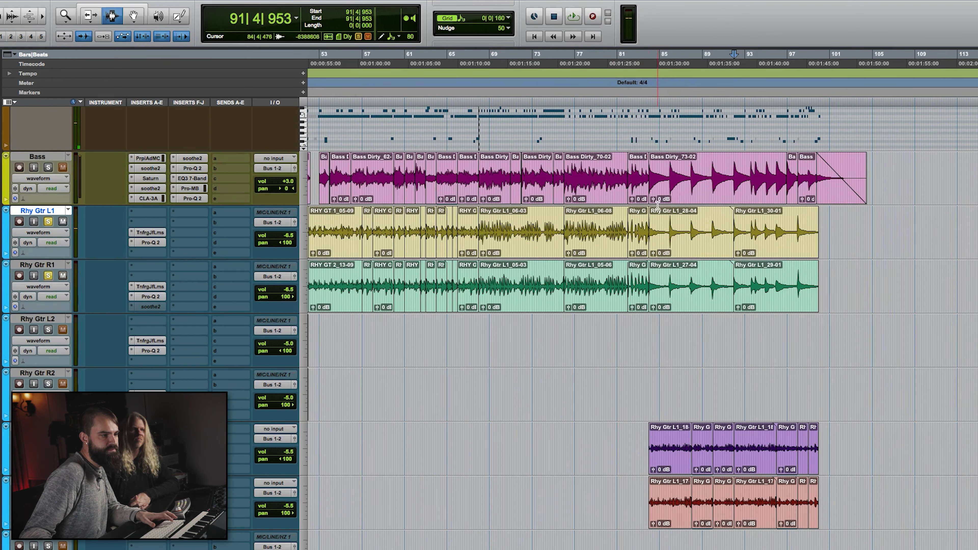
left_click(648, 207)
key("space")
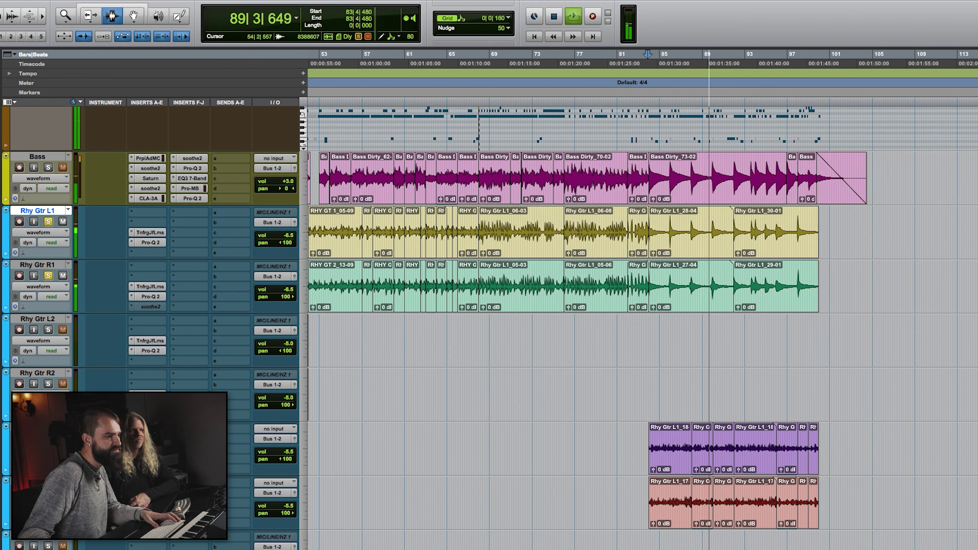
key("space")
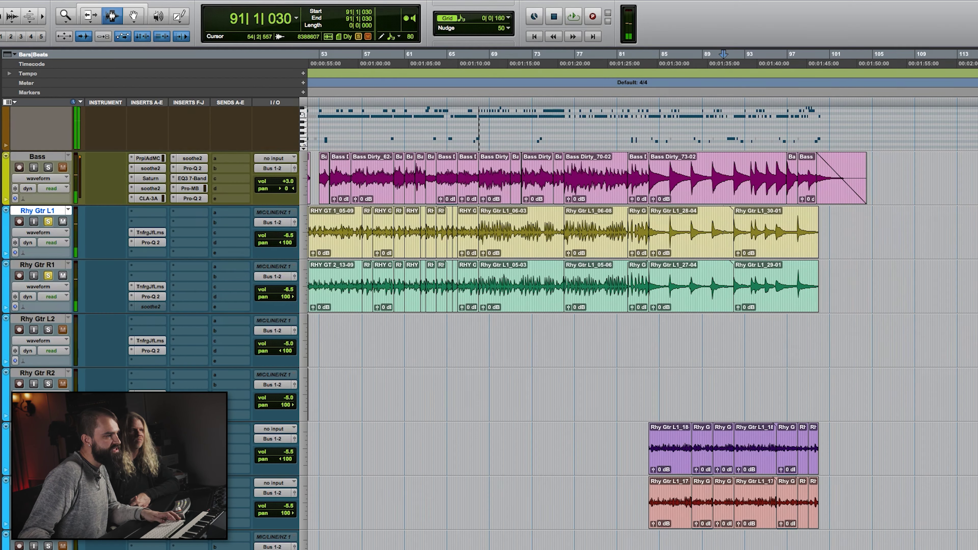
Play the soloed rhythm guitars from 83|4|640, then stop playback
left_click(648, 421)
scroll(643, 300, "right", 3)
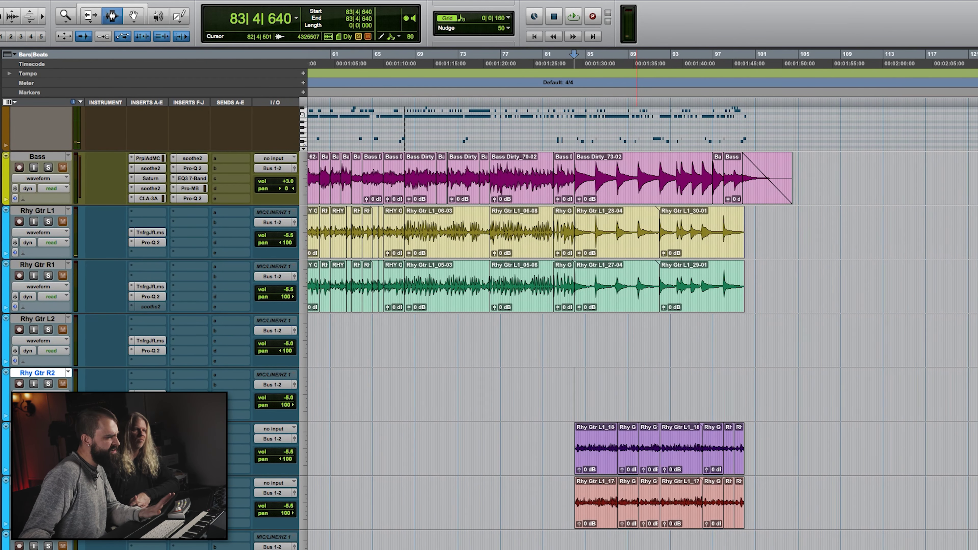
scroll(643, 300, "down", 3)
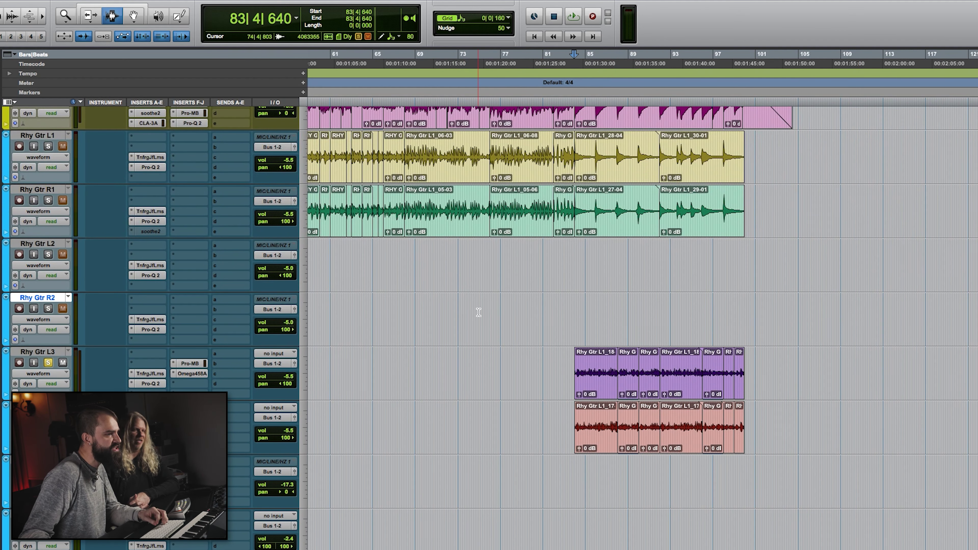
key("space")
key("space")
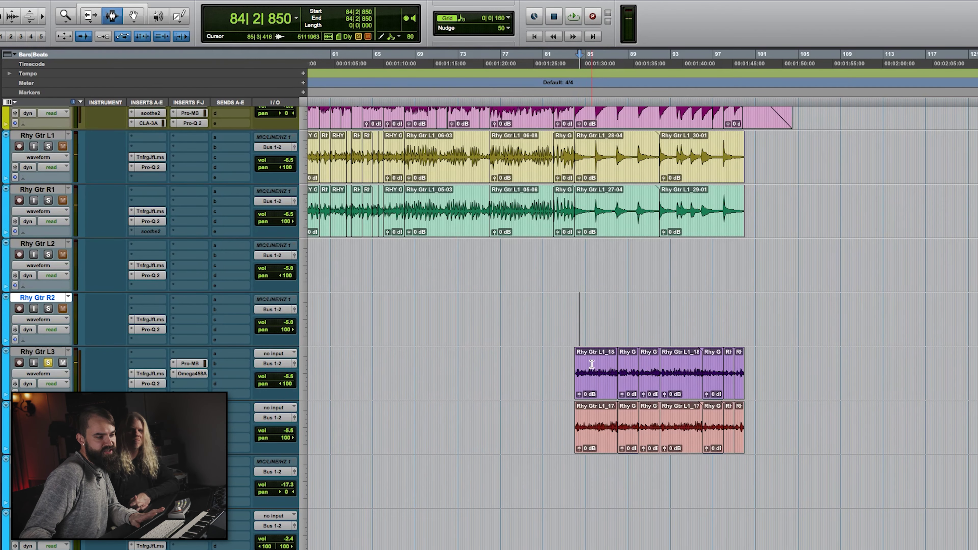
scroll(654, 346, "down", 1)
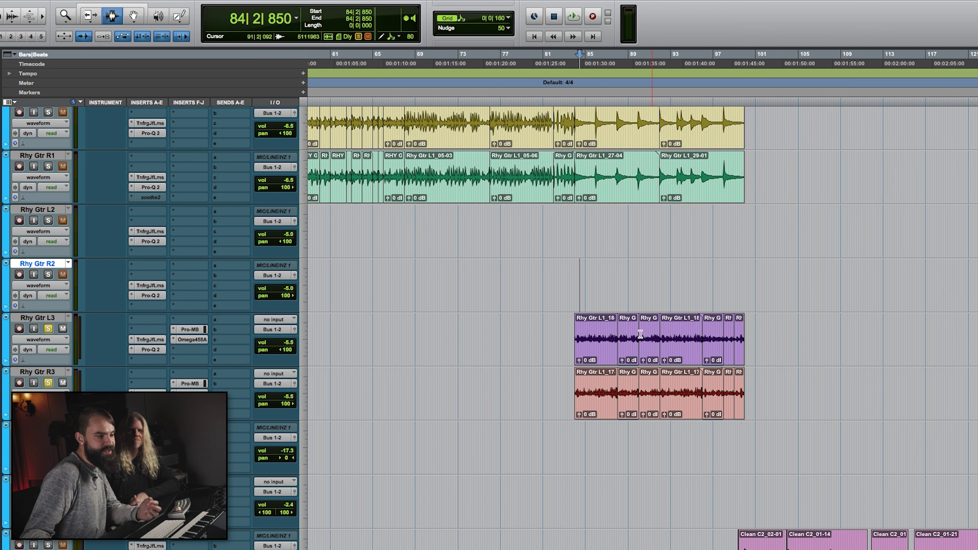
left_click(574, 310)
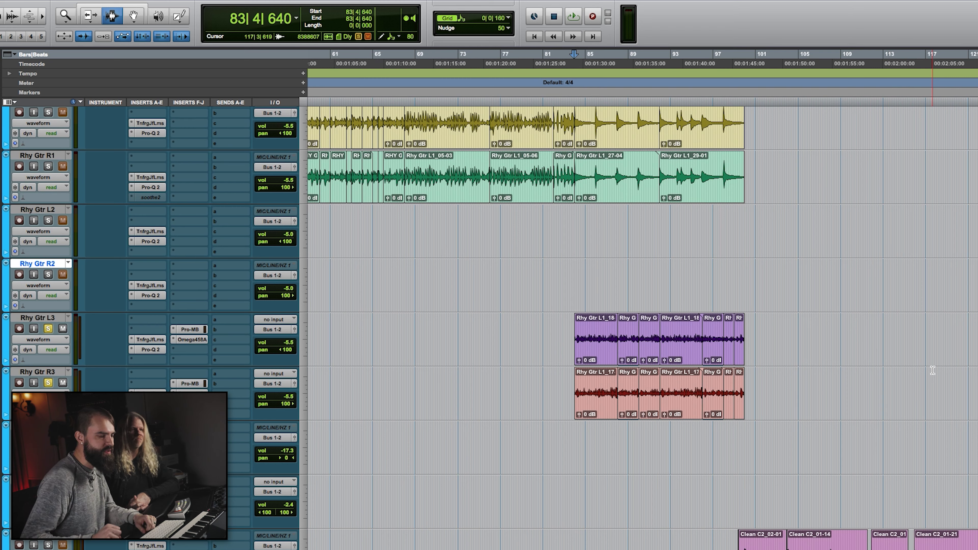
key("space")
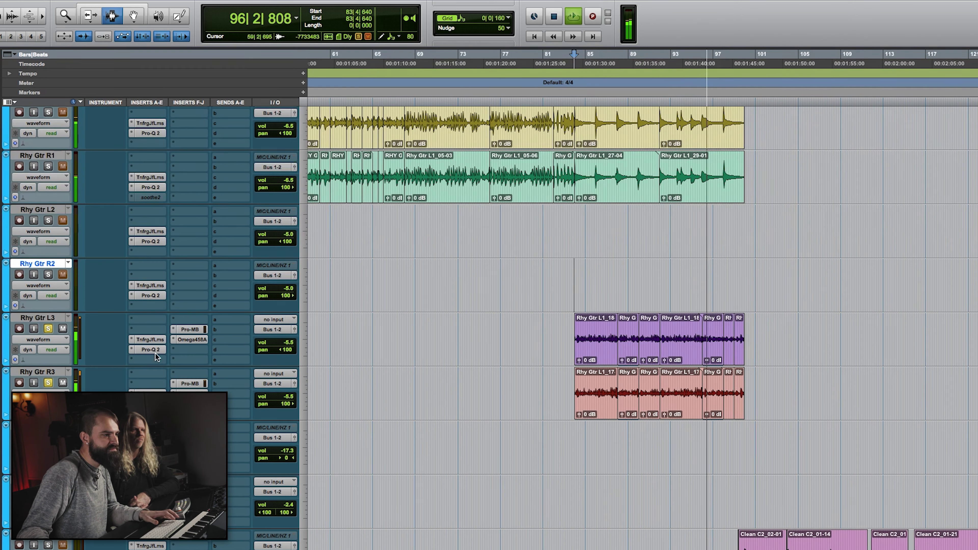
key("space")
Clear the Rhy Gtr L3/R3 solos and play the full mix from bar 81 to bar 100
left_click(49, 329, "alt")
scroll(551, 482, "down", 8)
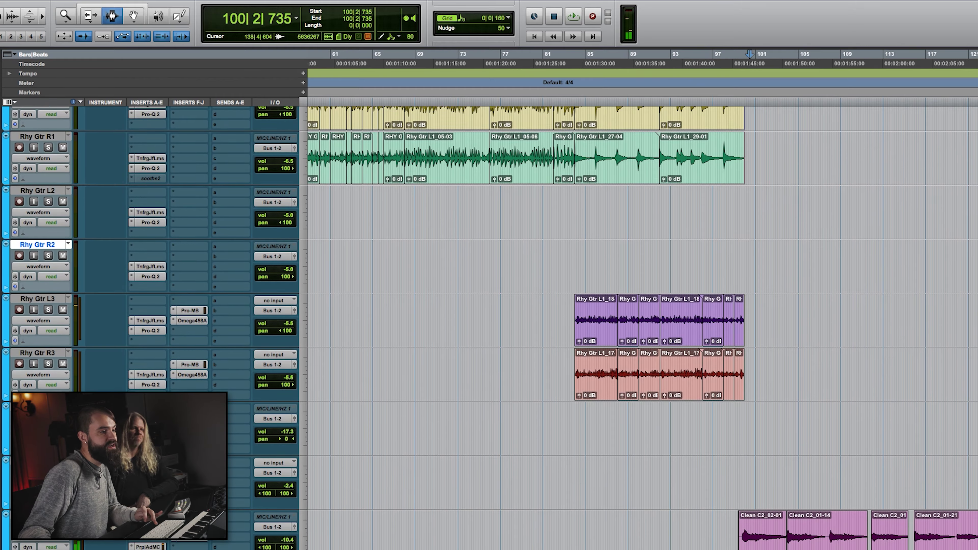
left_click(552, 469)
left_click(551, 470)
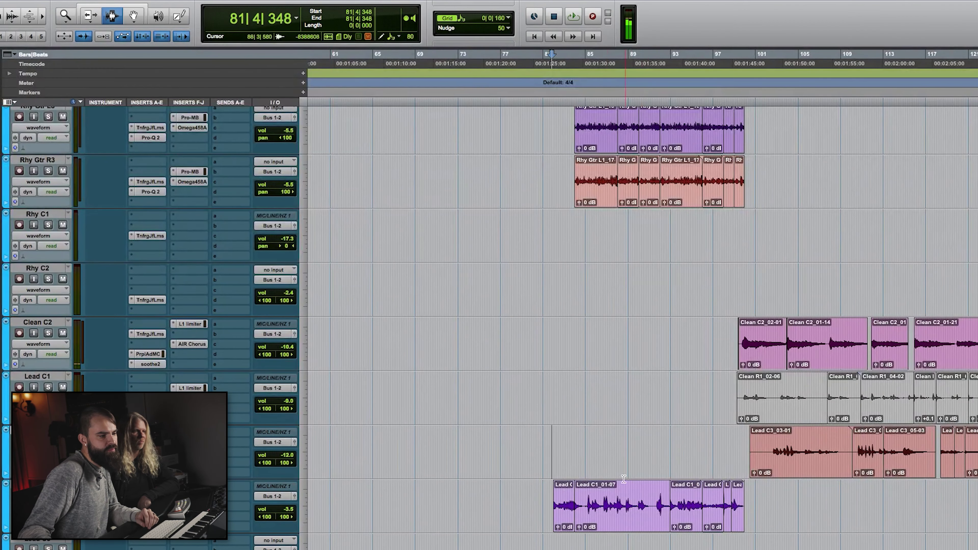
key("space")
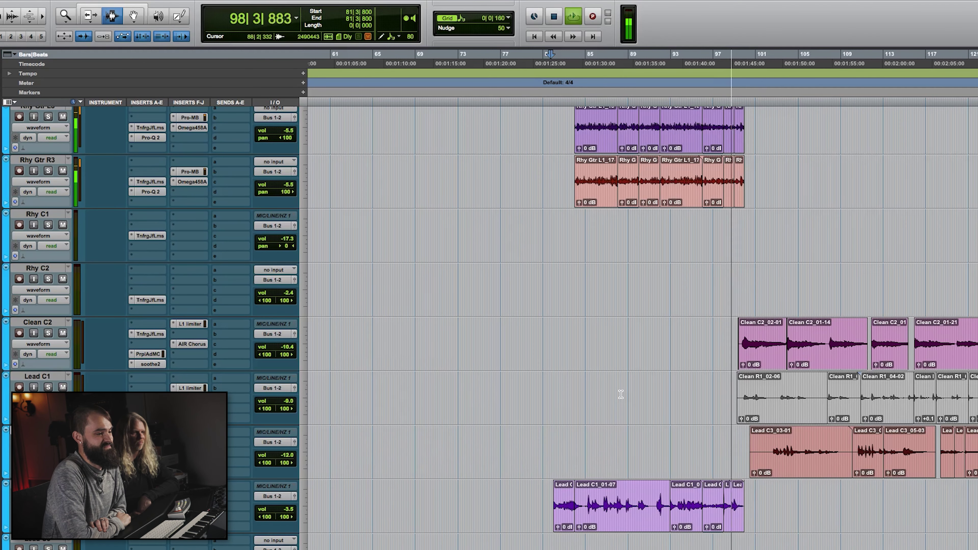
key("space")
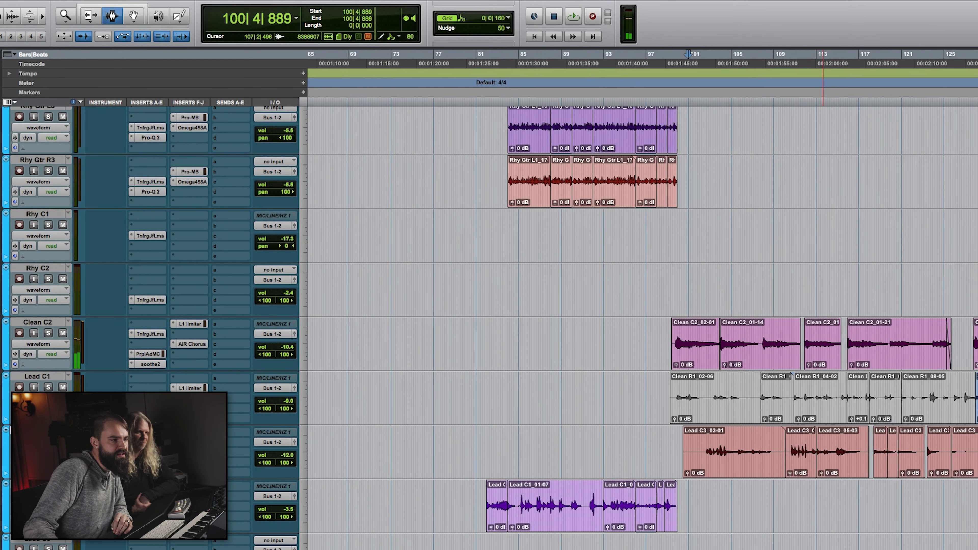
Move the start point to 99|1|480 in Rhy C2, just before the rhythm clips end
scroll(643, 328, "right", 2)
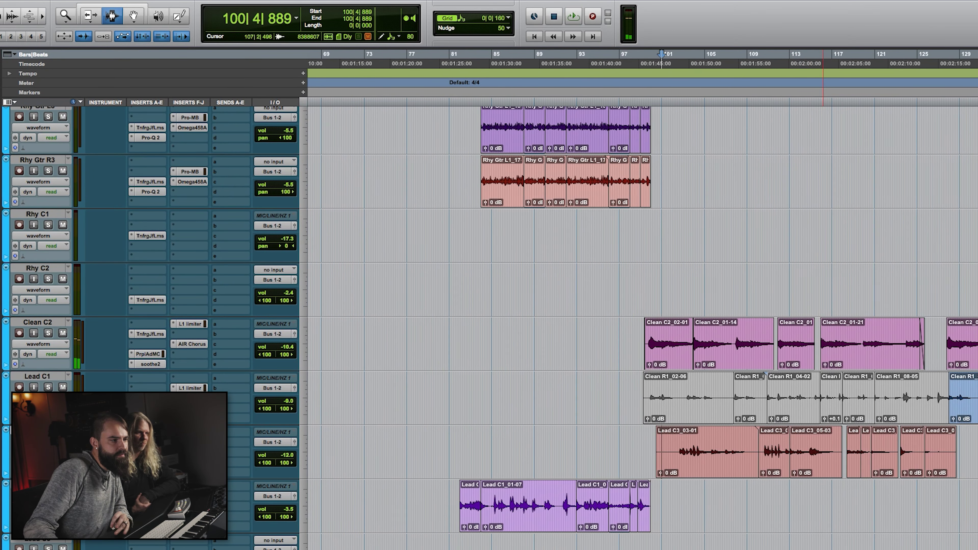
scroll(644, 328, "right", 3)
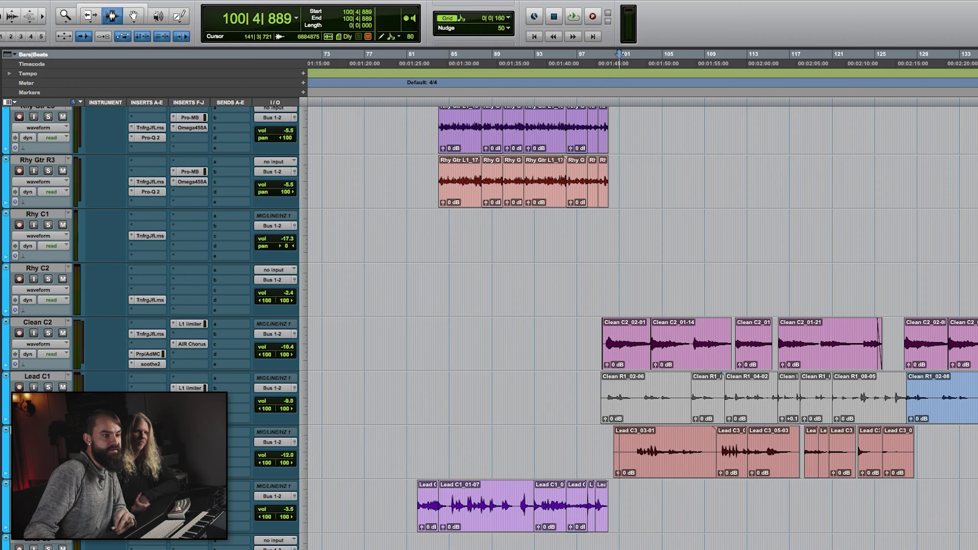
scroll(643, 327, "down", 3)
scroll(644, 328, "up", 4)
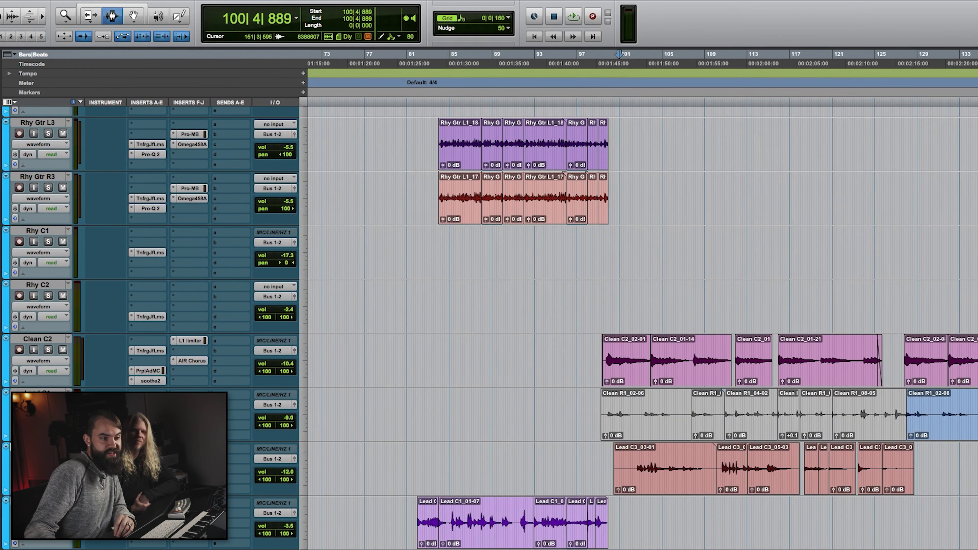
scroll(643, 328, "up", 8)
scroll(643, 328, "down", 1)
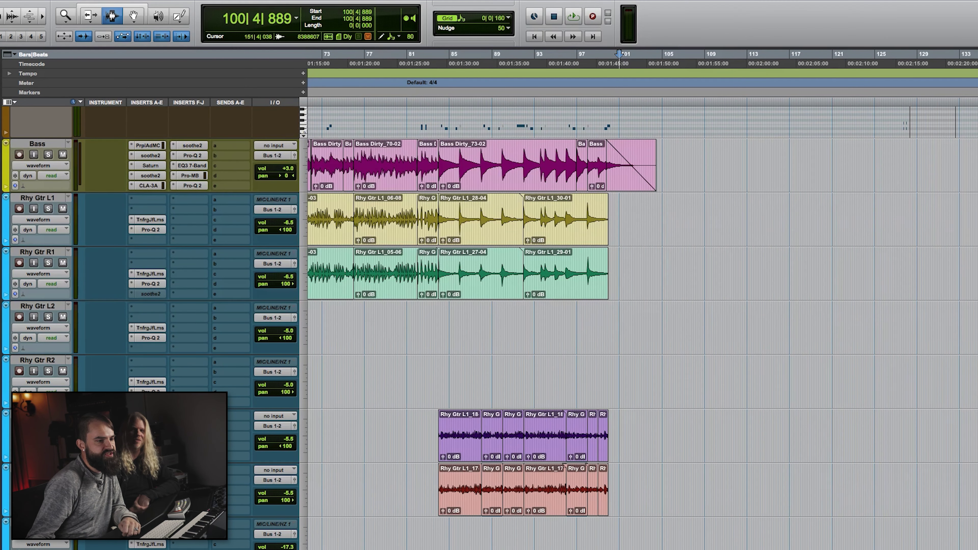
scroll(640, 327, "down", 12)
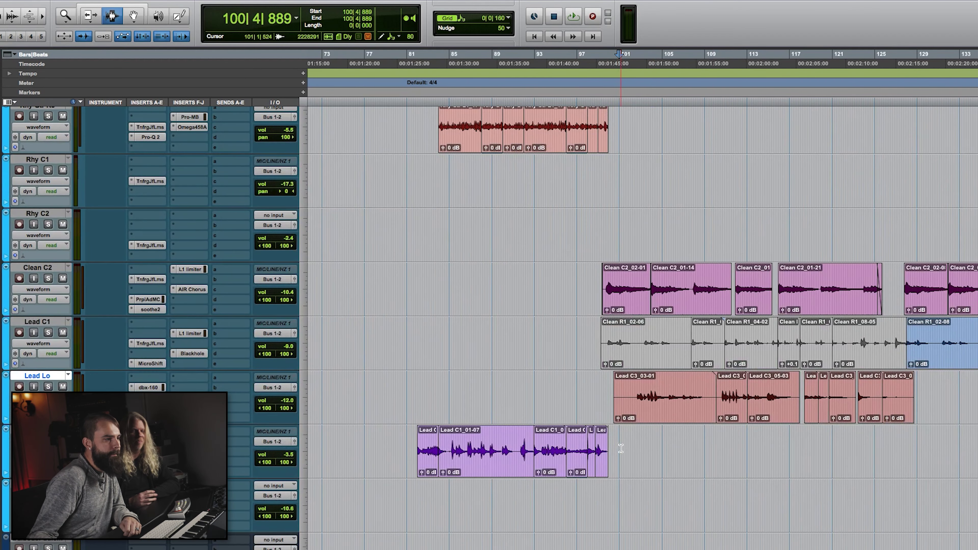
scroll(658, 545, "right", 6)
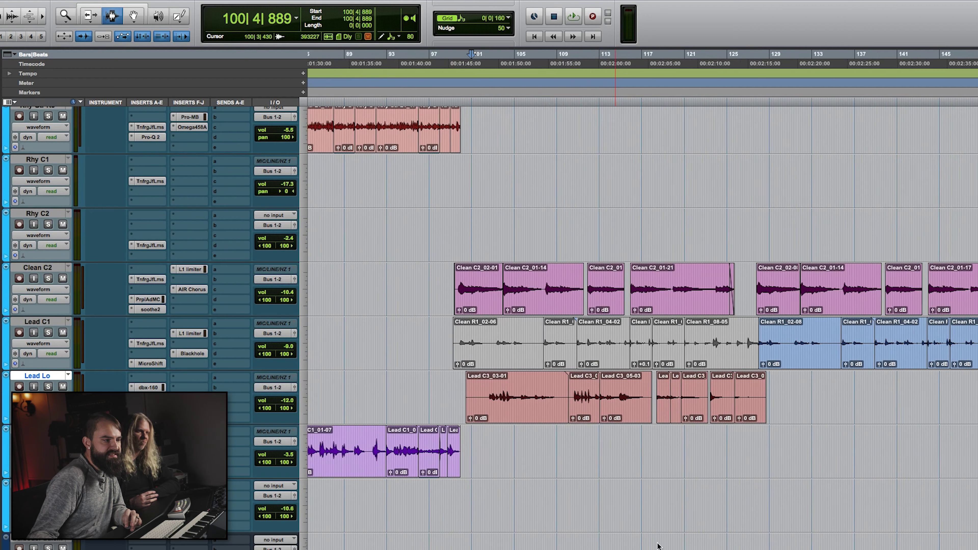
left_click(452, 233)
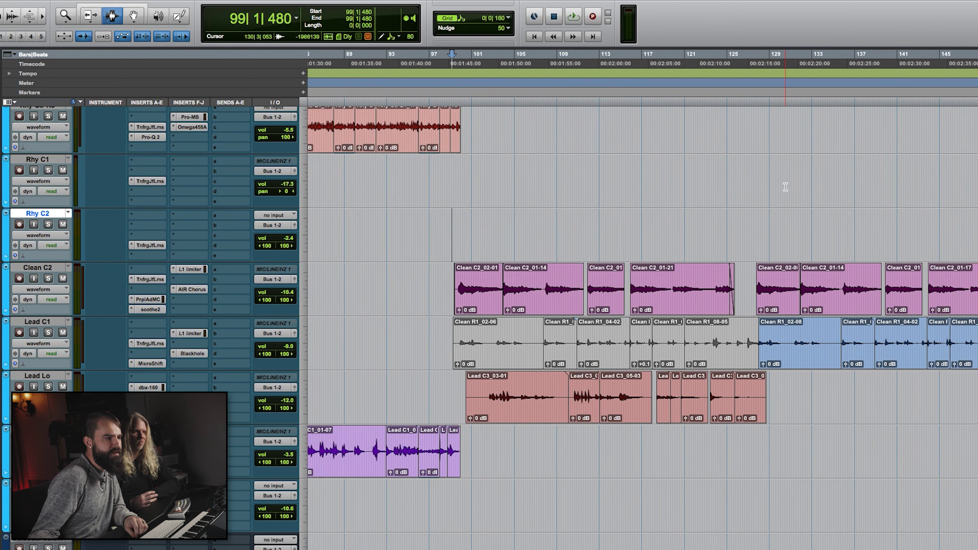
Play from bar 99 to bar 128, turning down the Clean C2 ToneForge output level
key("space")
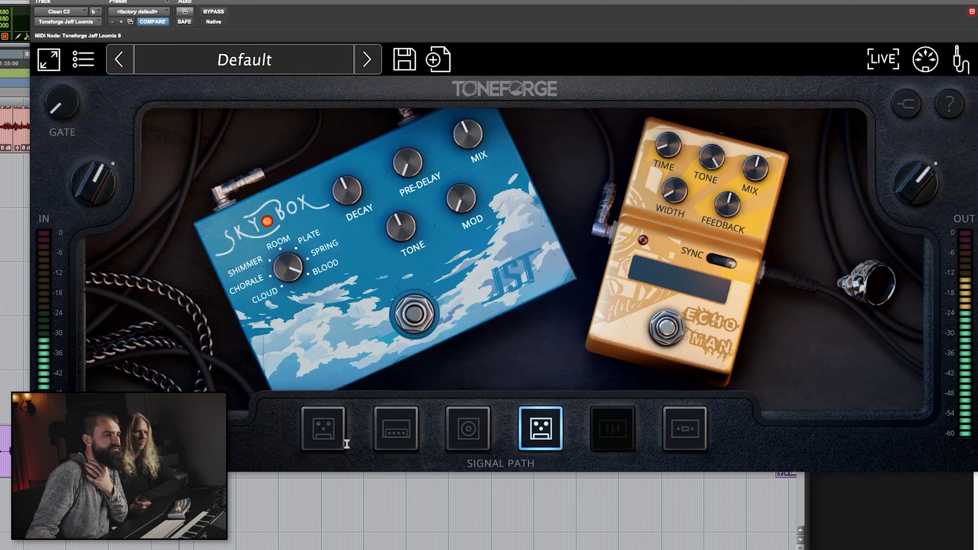
left_click(402, 440)
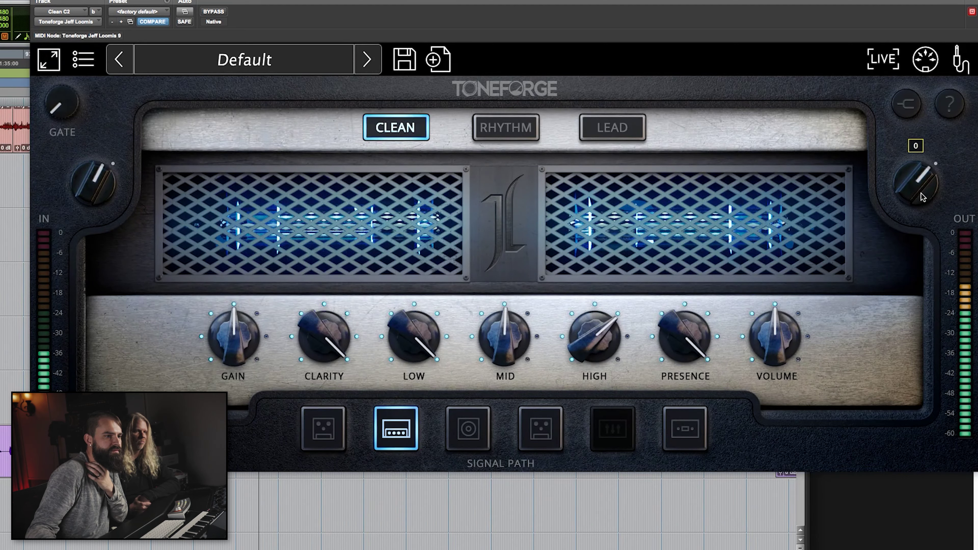
left_click_drag(916, 166, 916, 175)
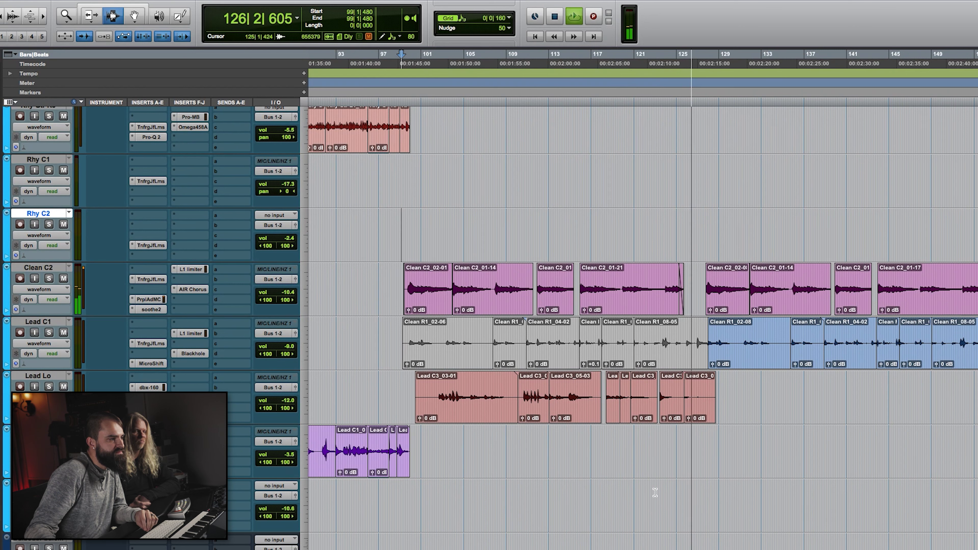
key("space")
Play Lead Lo from bar 102 and briefly open and close its dbx 160 compressor
left_click(438, 379)
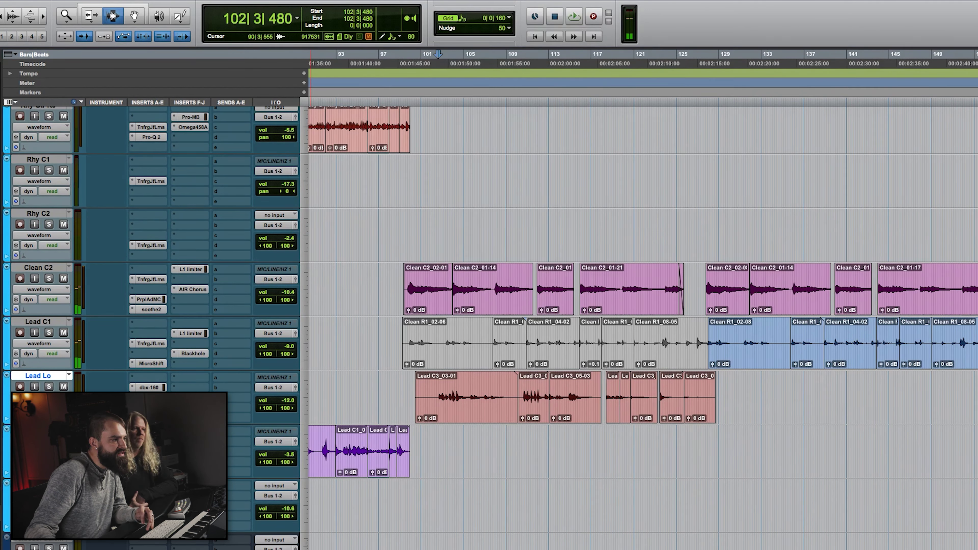
left_click(439, 380)
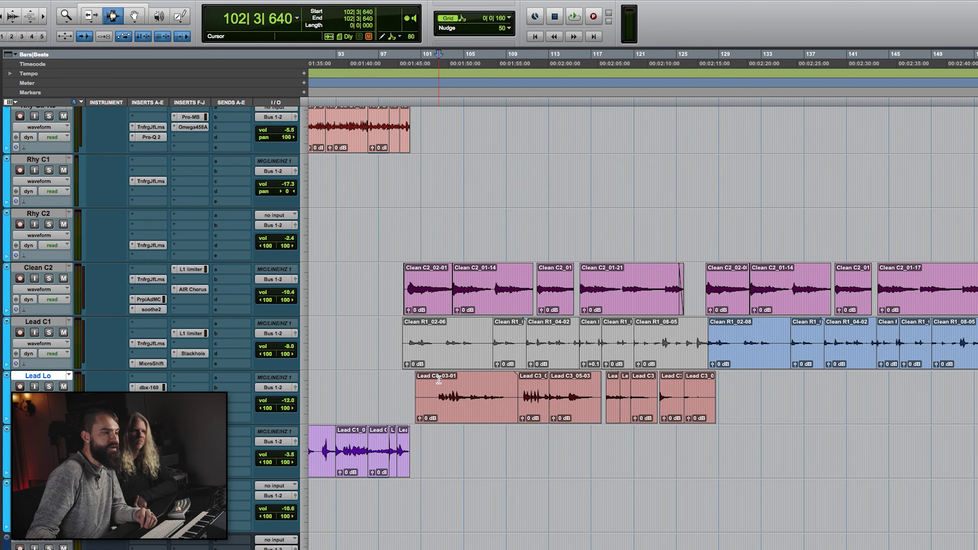
key("space")
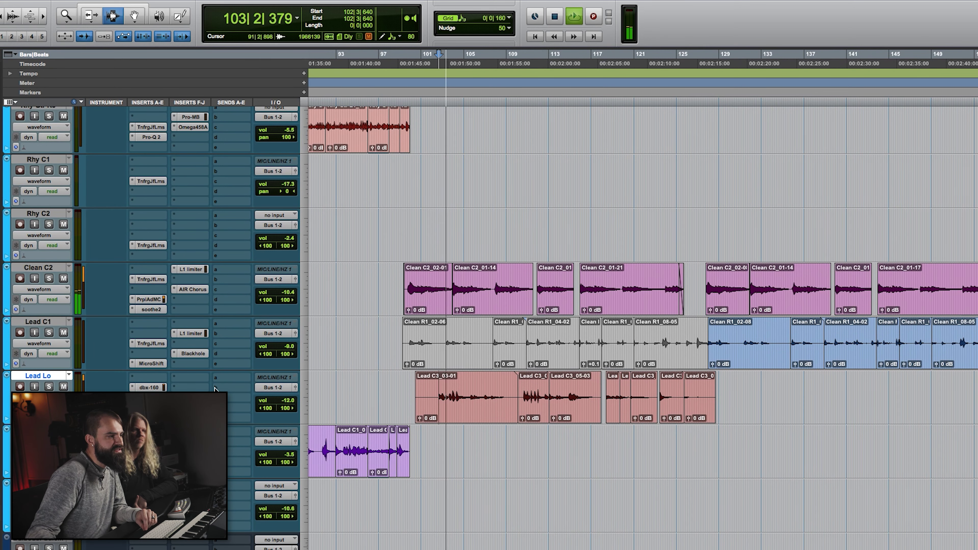
left_click(152, 387)
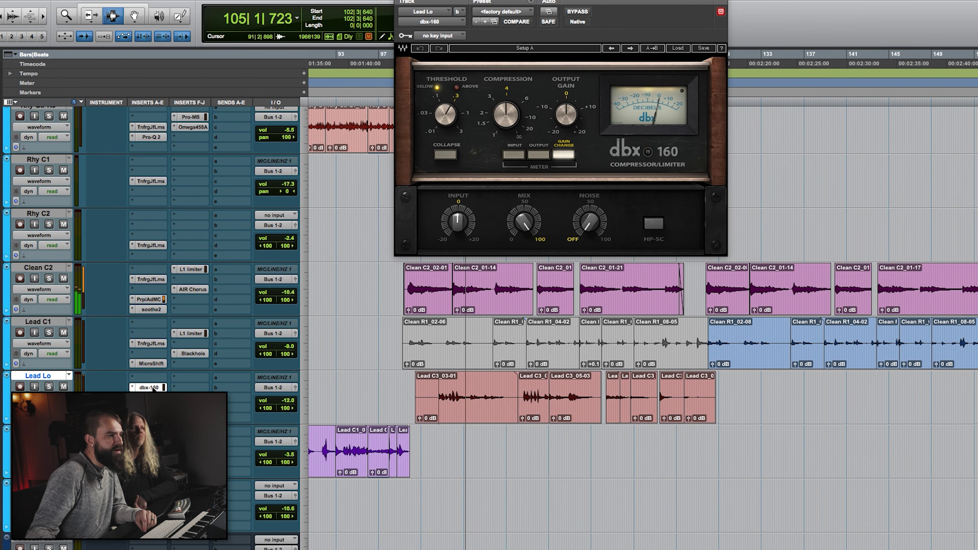
left_click(152, 388)
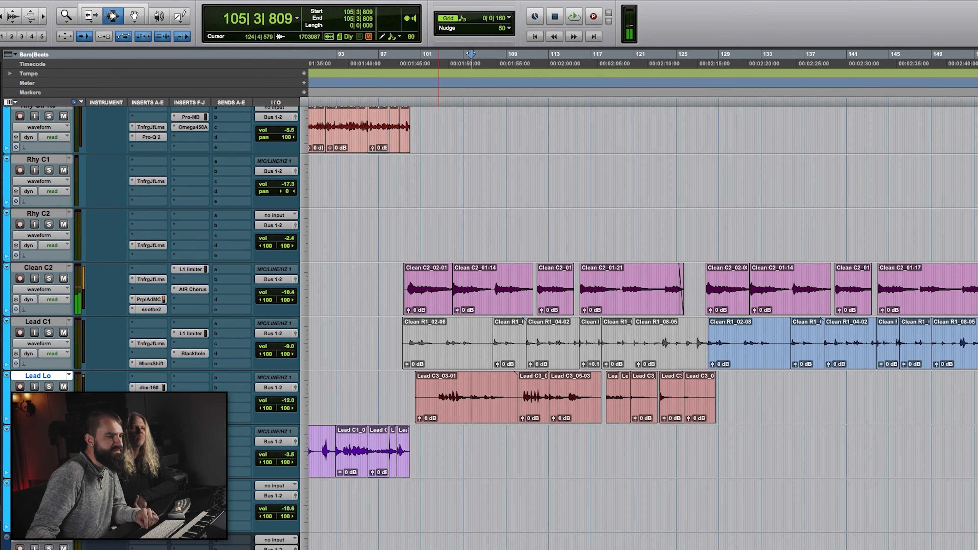
left_click(150, 279)
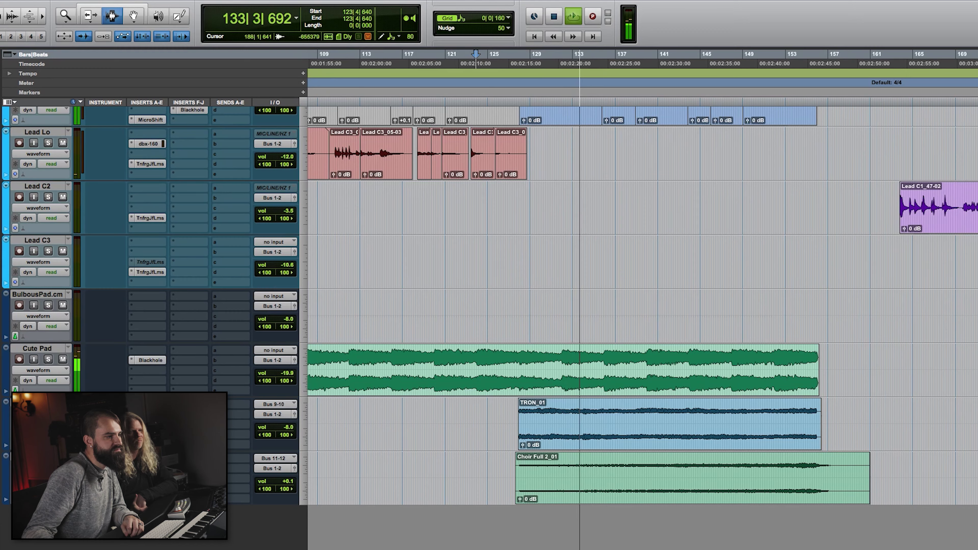
Follow the lead, pad, TRON and choir tracks during playback from 123|4|640
scroll(616, 309, "up", 5)
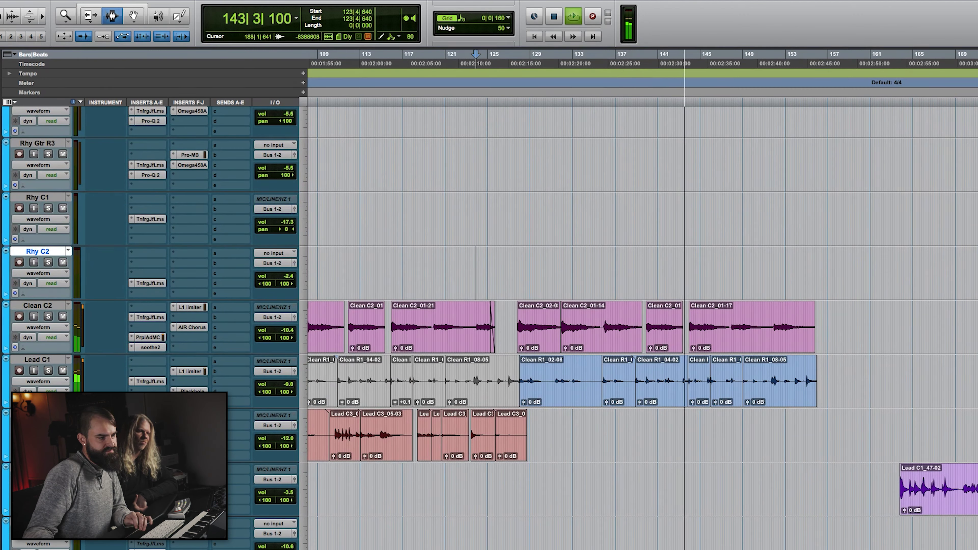
scroll(958, 457, "up", 2)
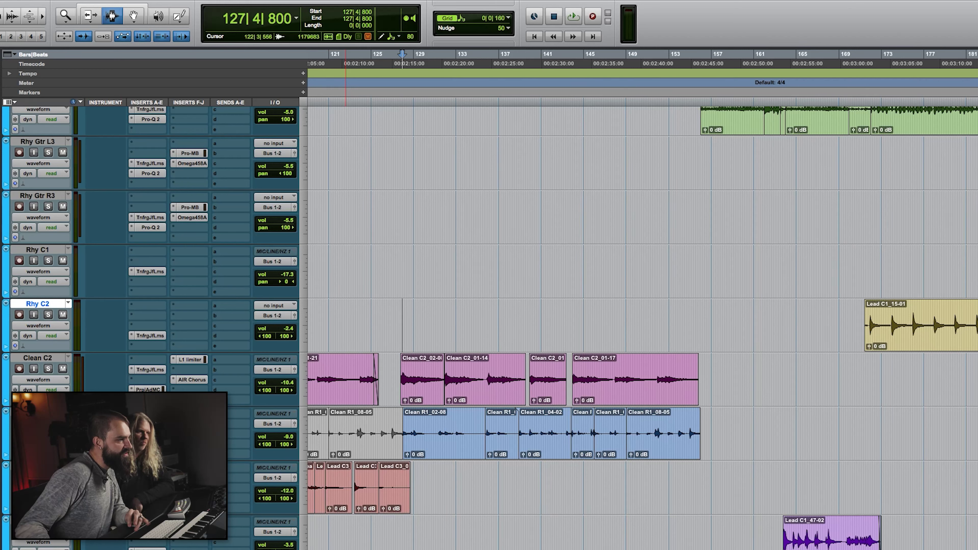
left_click(401, 404)
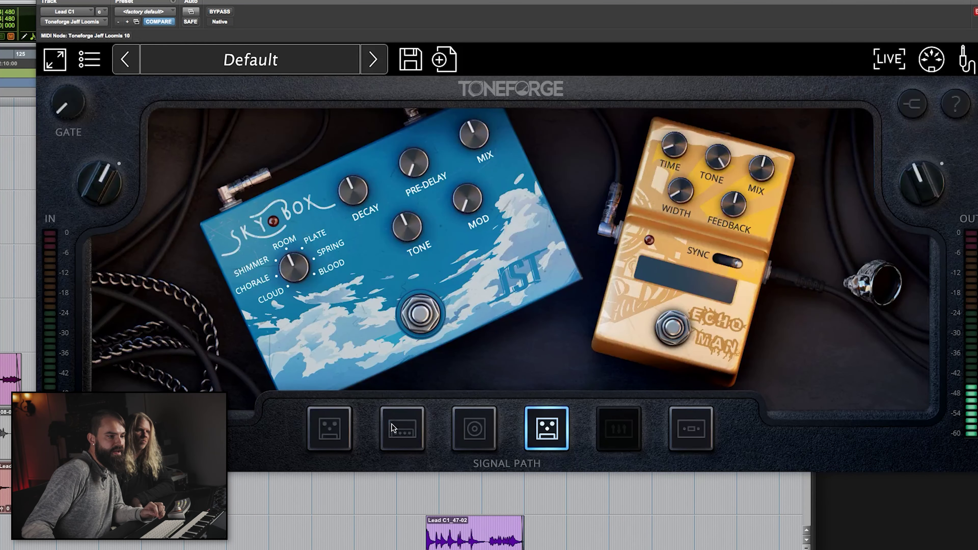
left_click(392, 426)
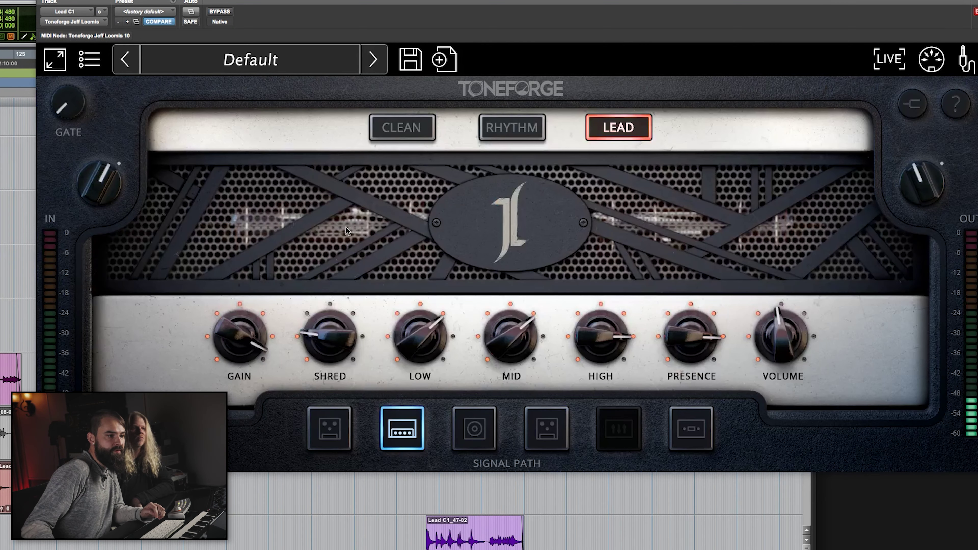
key("super+w")
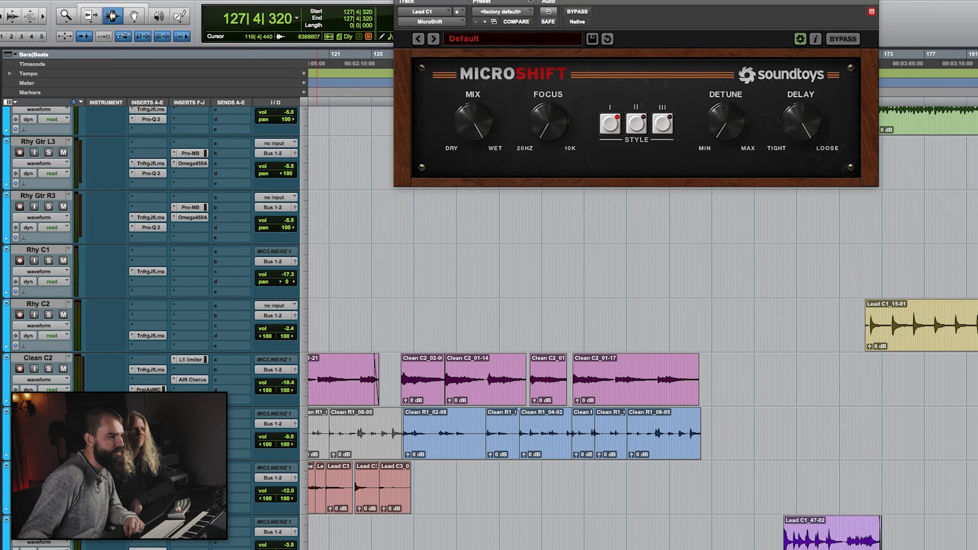
key("super+w")
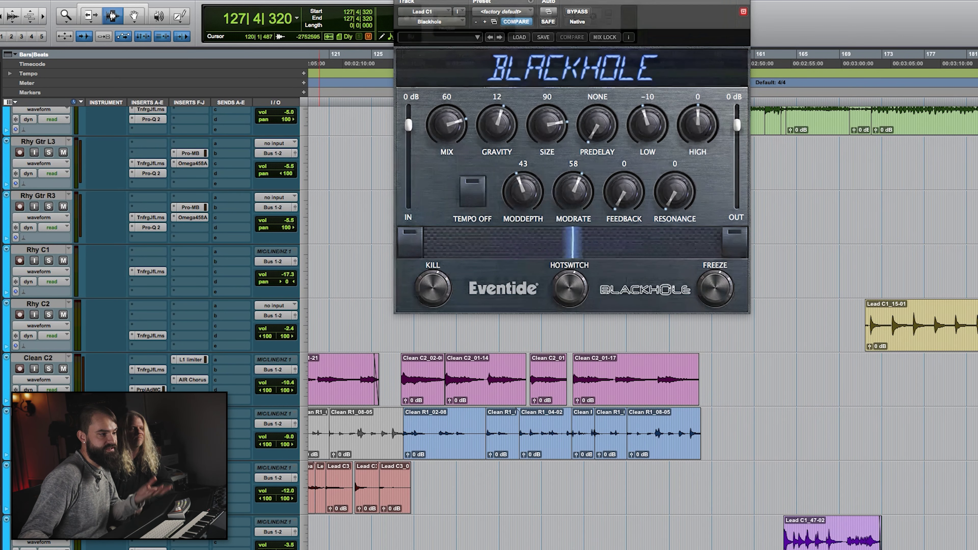
key("super+w")
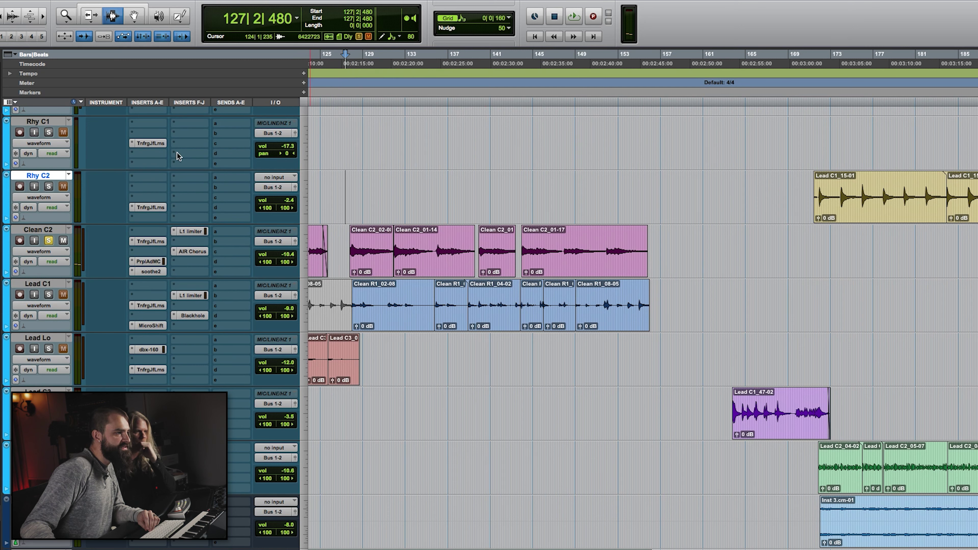
Play the soloed Clean C2 guitar from 127|2|480, stopping near bar 154
key("space")
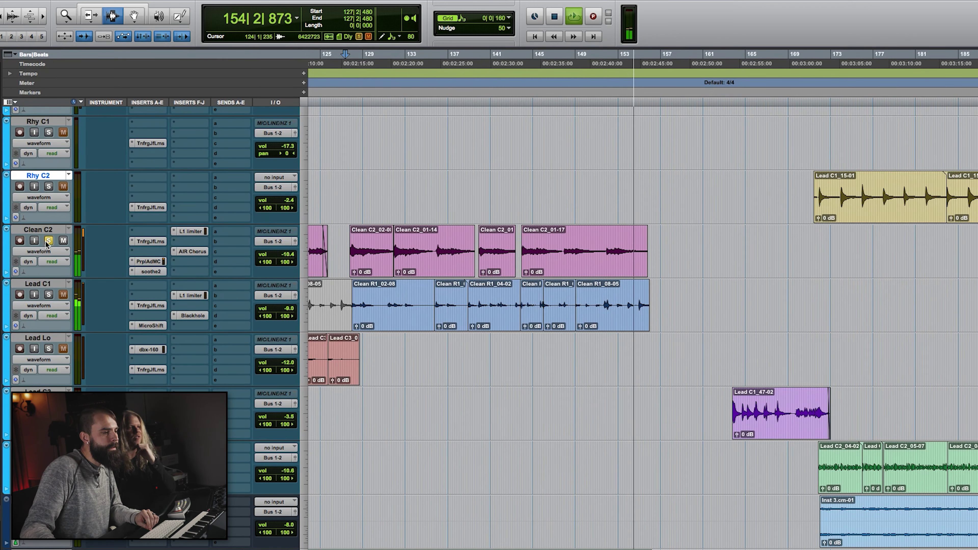
key("space")
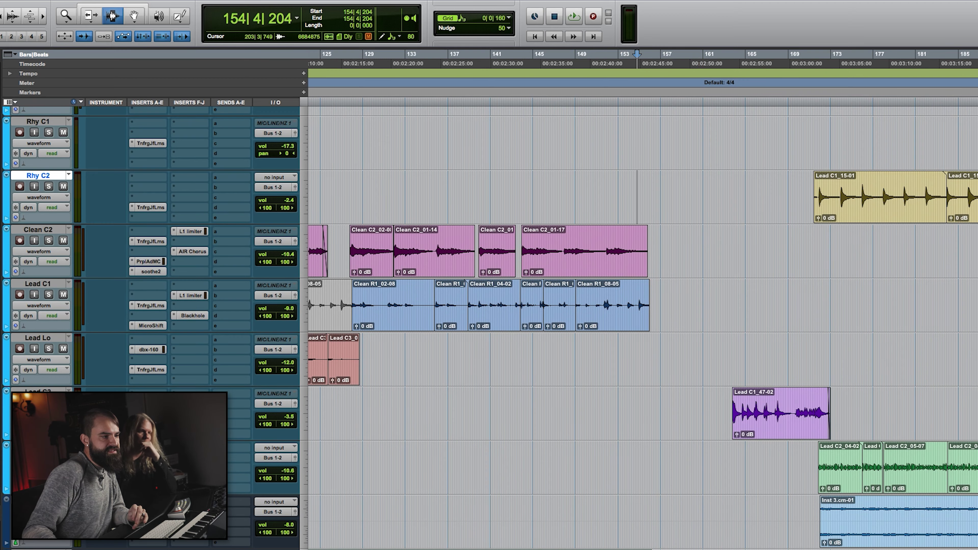
scroll(639, 328, "down", 3)
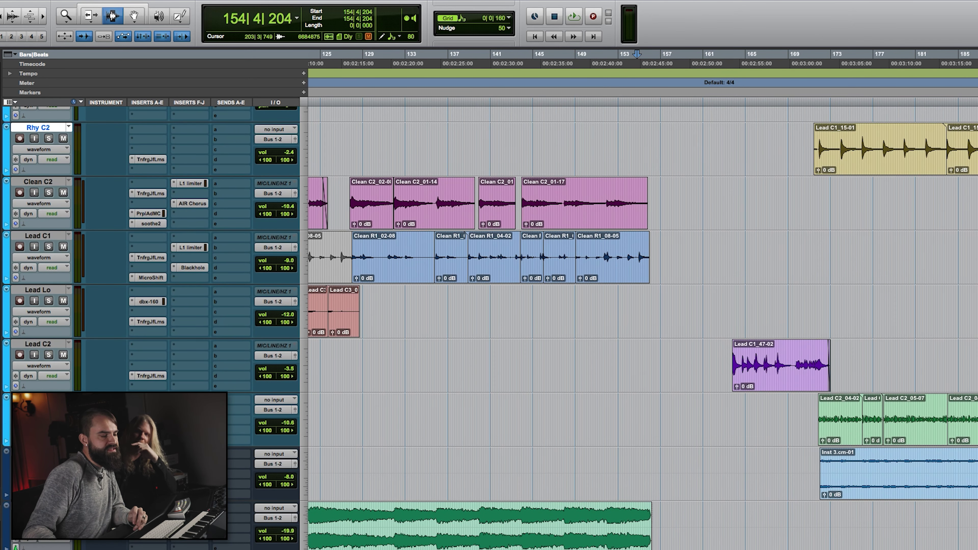
Play the mix from bar 127 at the Cute Pad track, then stop
scroll(639, 327, "down", 3)
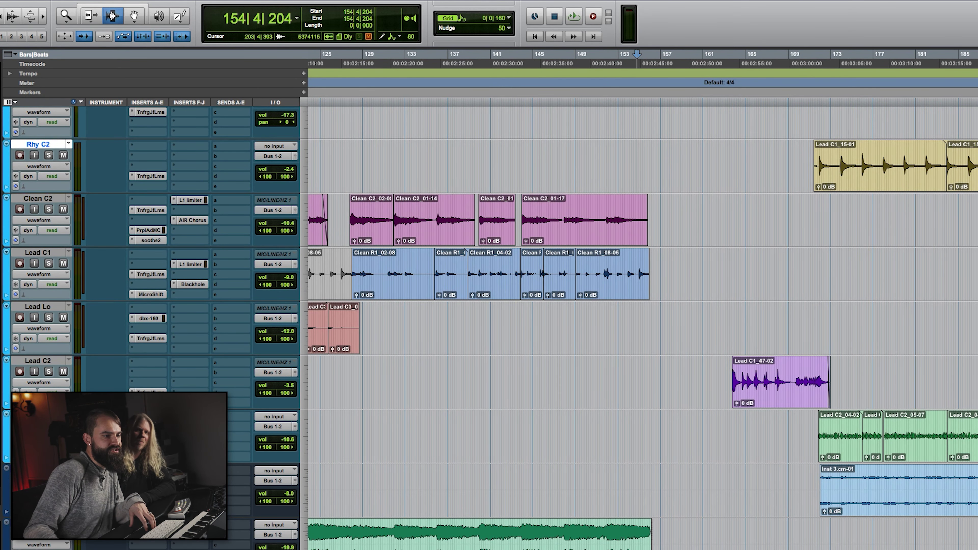
scroll(403, 423, "down", 5)
left_click(345, 391)
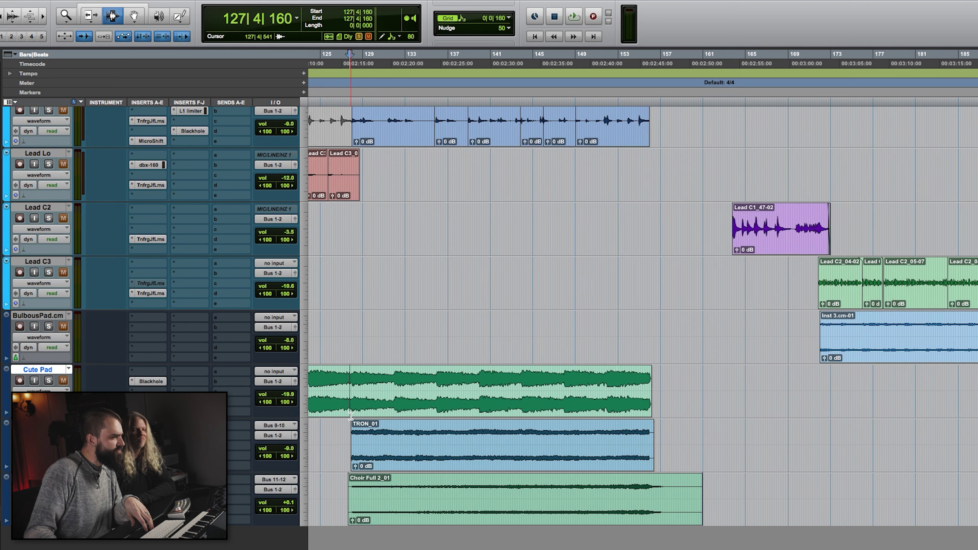
key("space")
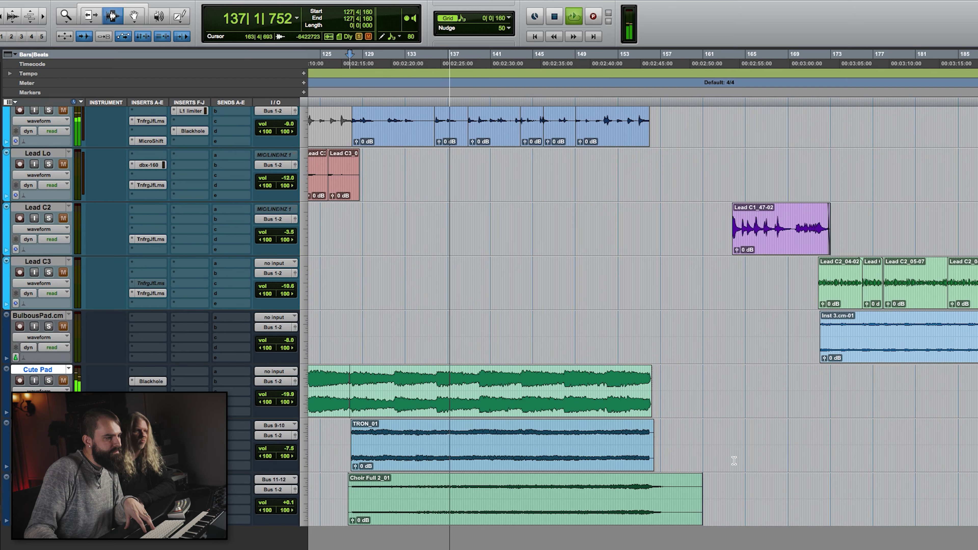
key("space")
left_click(612, 432)
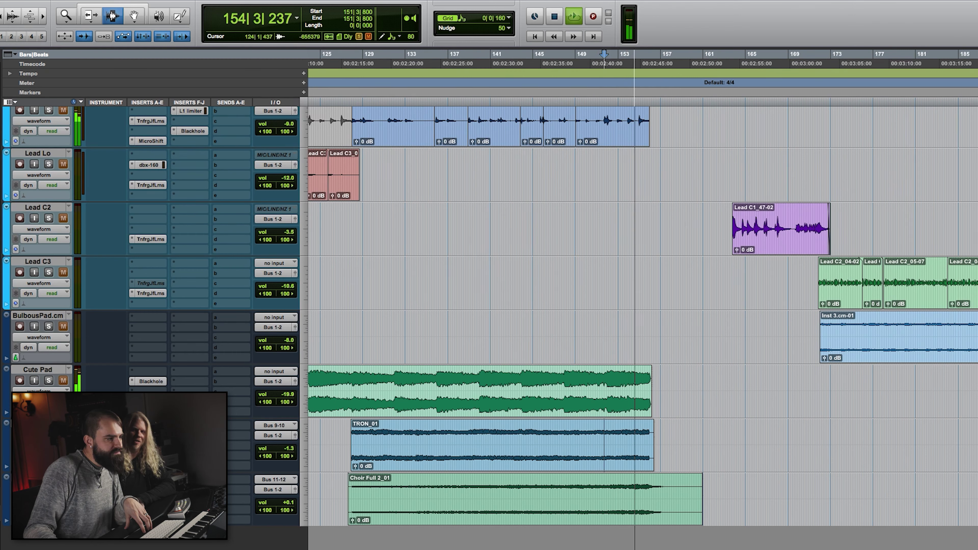
key("space")
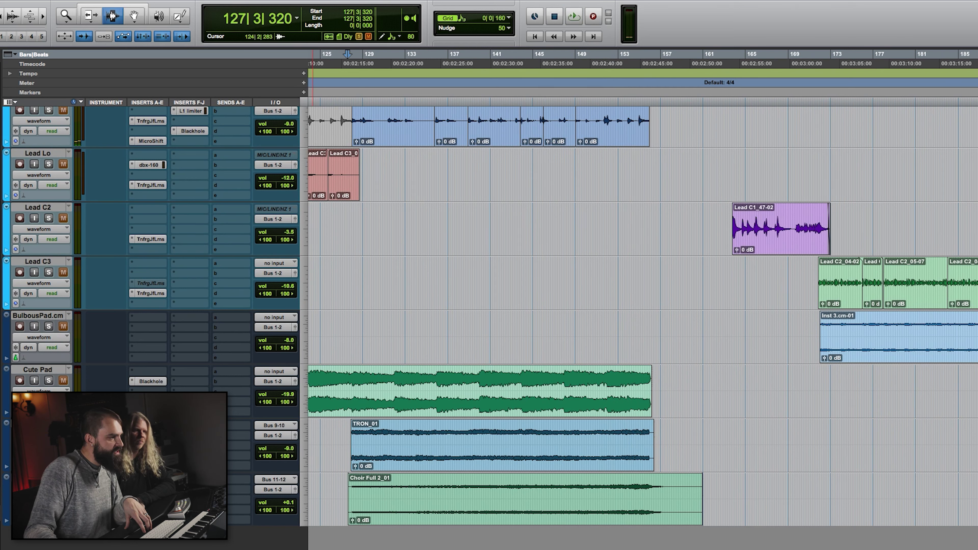
Replay from bar 127 with Cute Pad soloed, then unsolo it and stop
scroll(399, 320, "down", 1)
left_click(37, 369)
left_click(49, 380)
key("space")
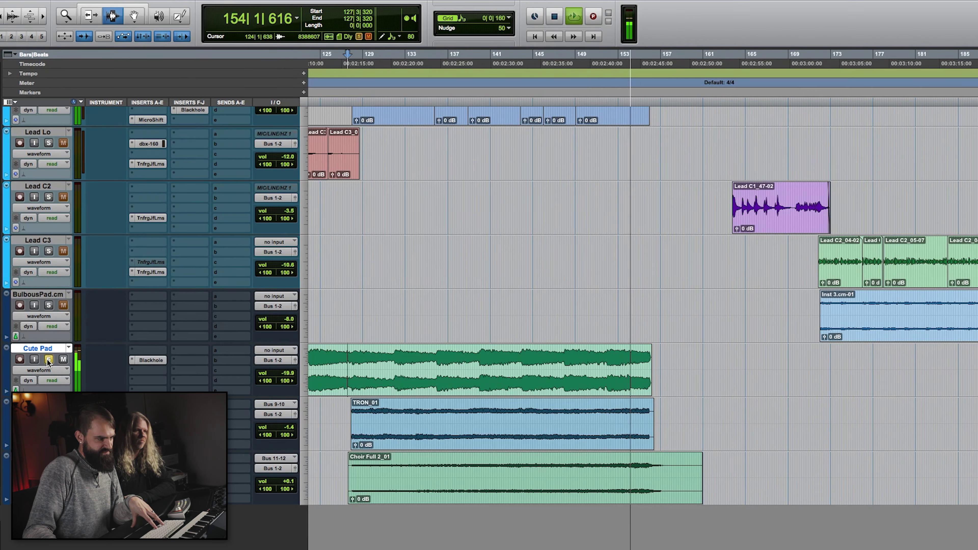
left_click(48, 359)
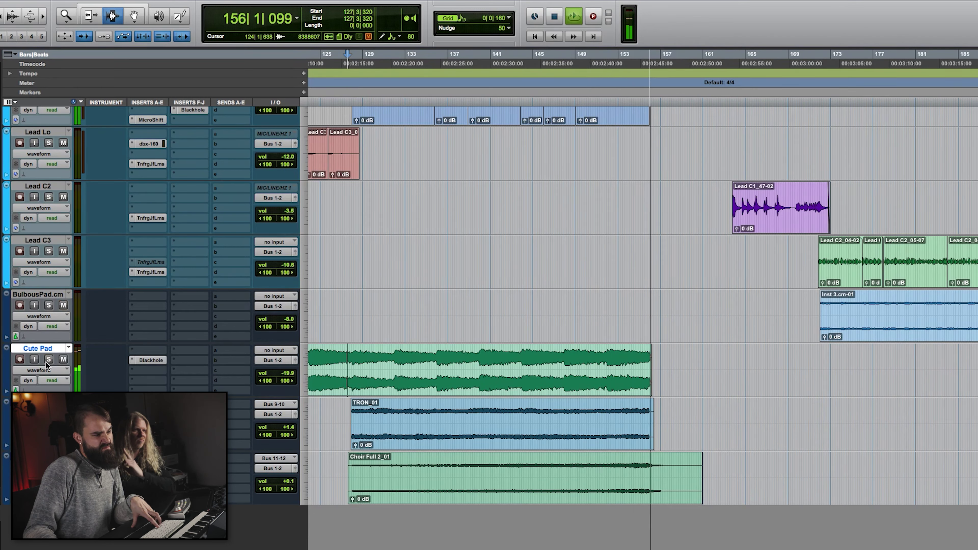
key("space")
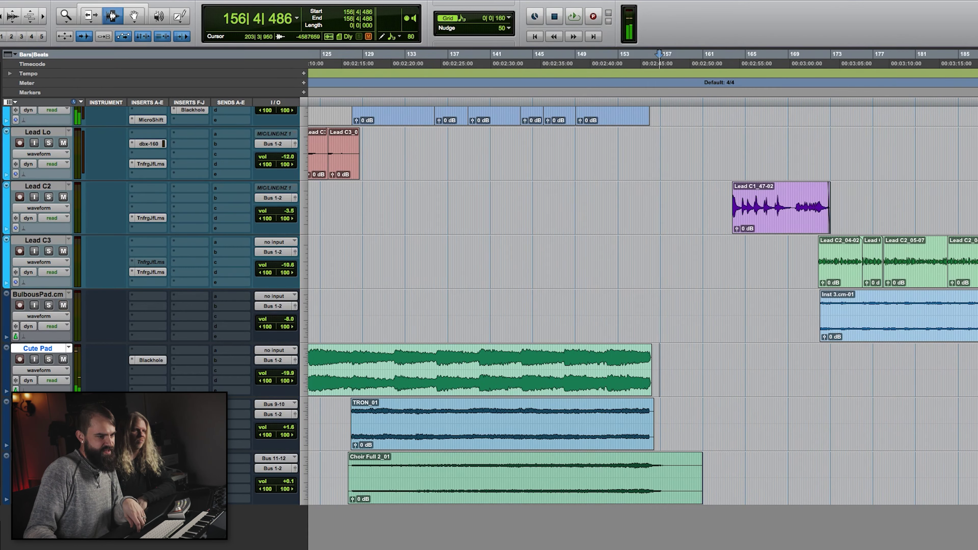
Play from bar 169 to bar 195, following the Bass and Rhy Gtr tracks
key("space")
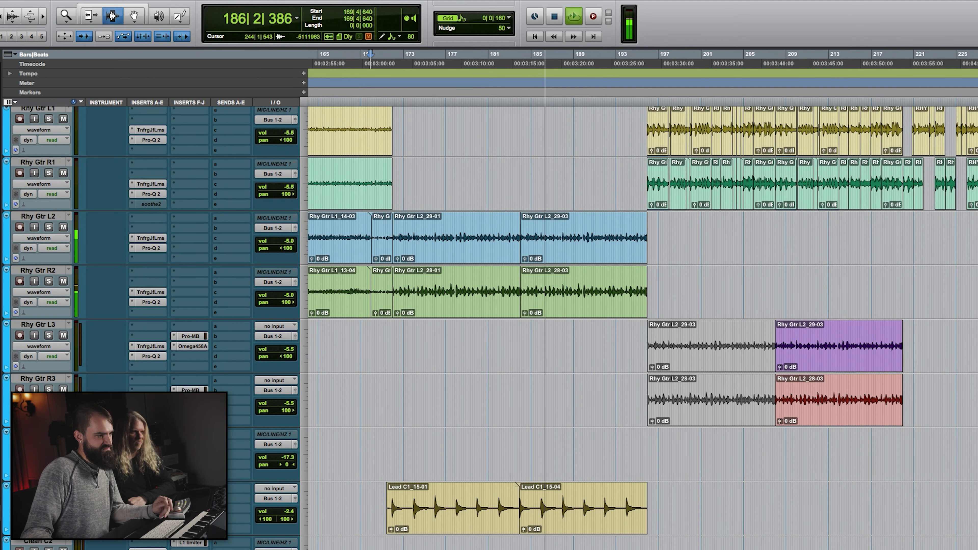
scroll(643, 301, "up", 2)
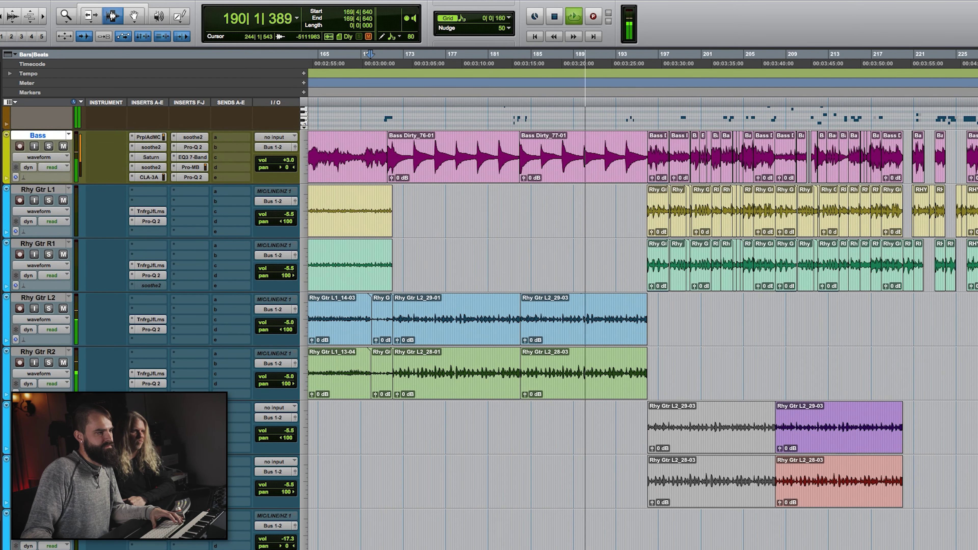
scroll(643, 301, "down", 7)
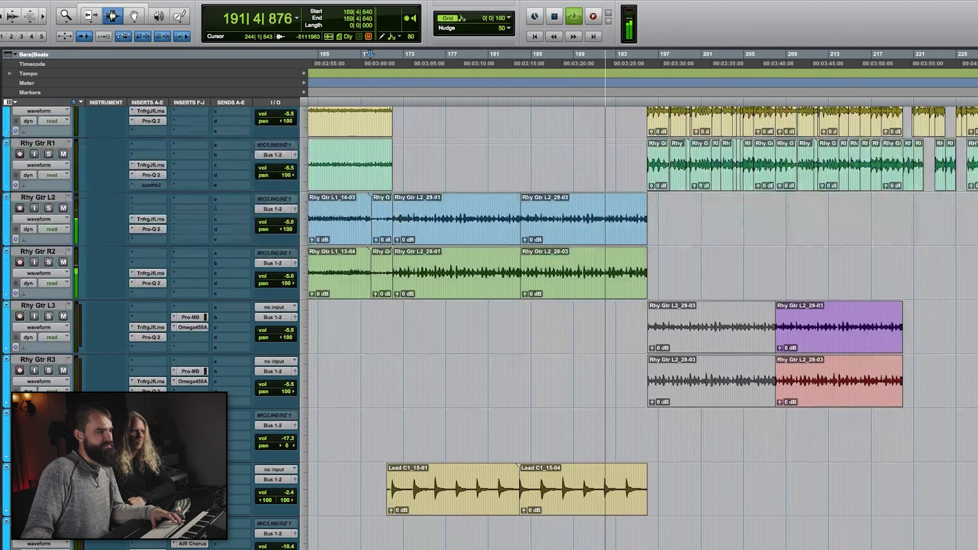
scroll(566, 350, "down", 2)
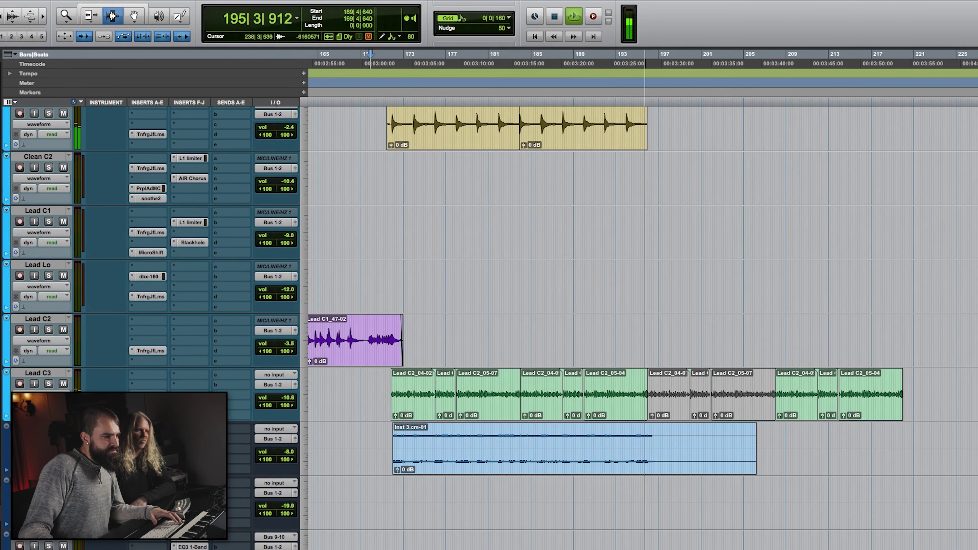
key("space")
scroll(566, 350, "up", 8)
Play the soloed Rhy Gtr L2 double from bar 171, then stop
scroll(643, 328, "up", 1)
scroll(643, 328, "down", 2)
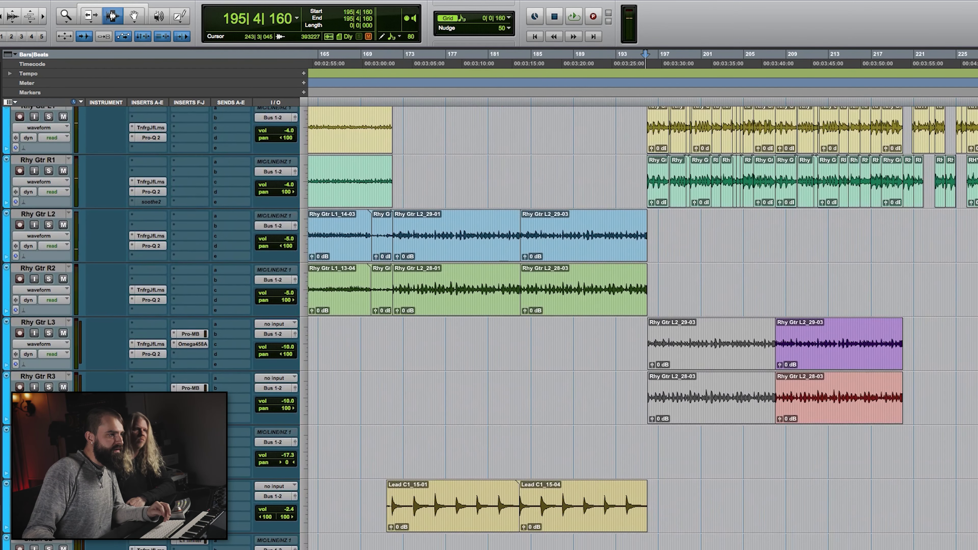
left_click(388, 214)
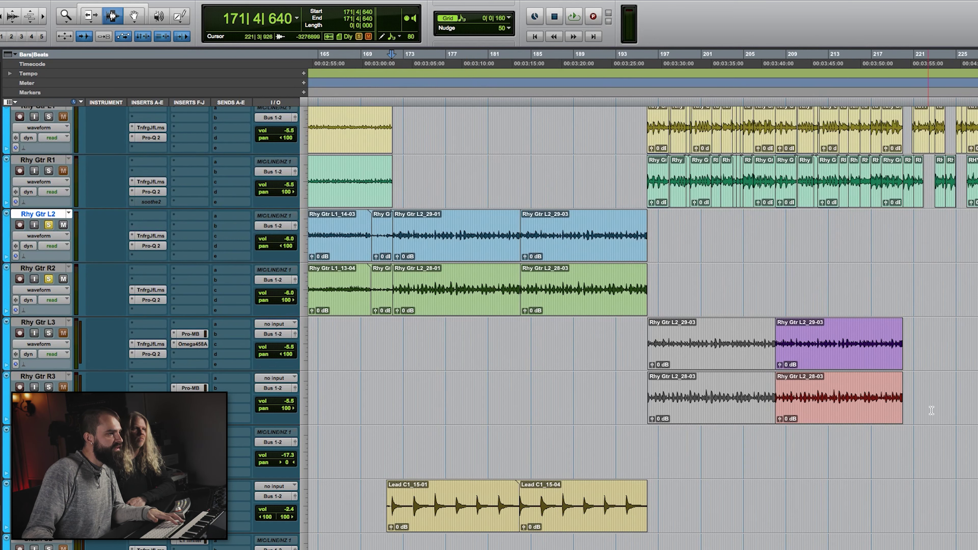
key("space")
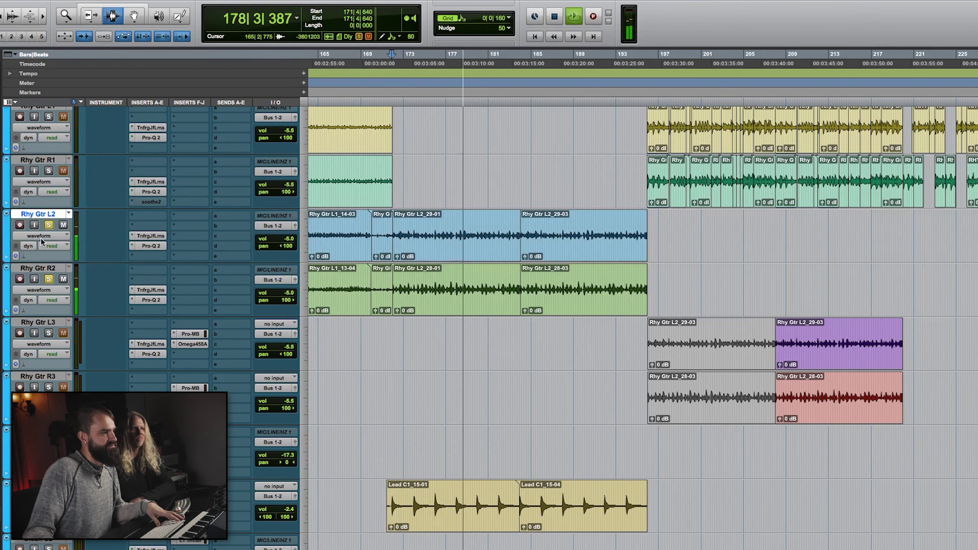
key("space")
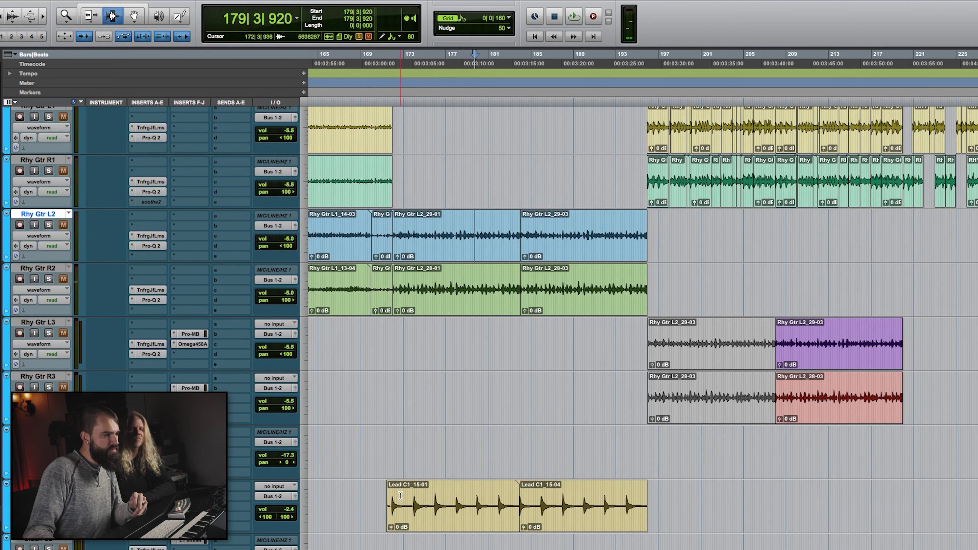
Replay the guitar double from bar 171, then restart it from 172|1|800
left_click(390, 483)
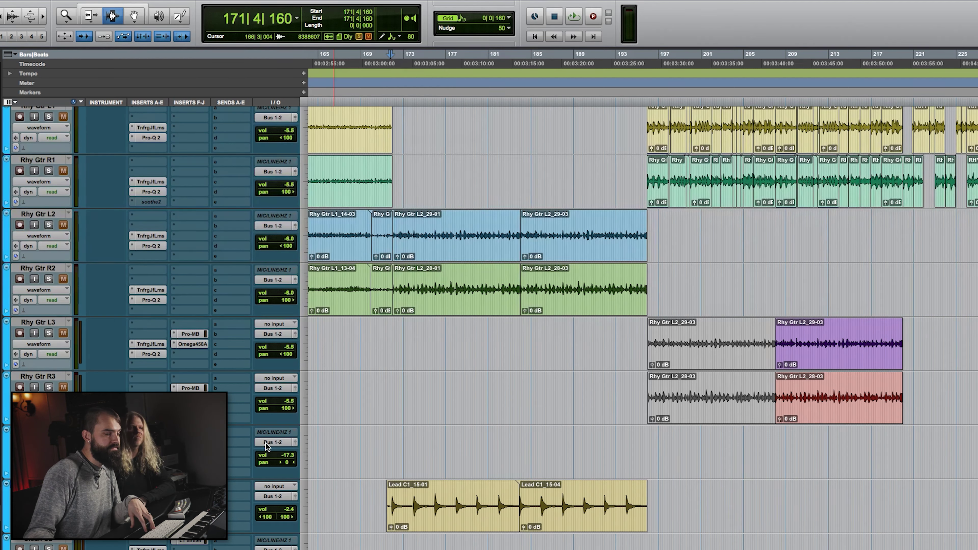
key("space")
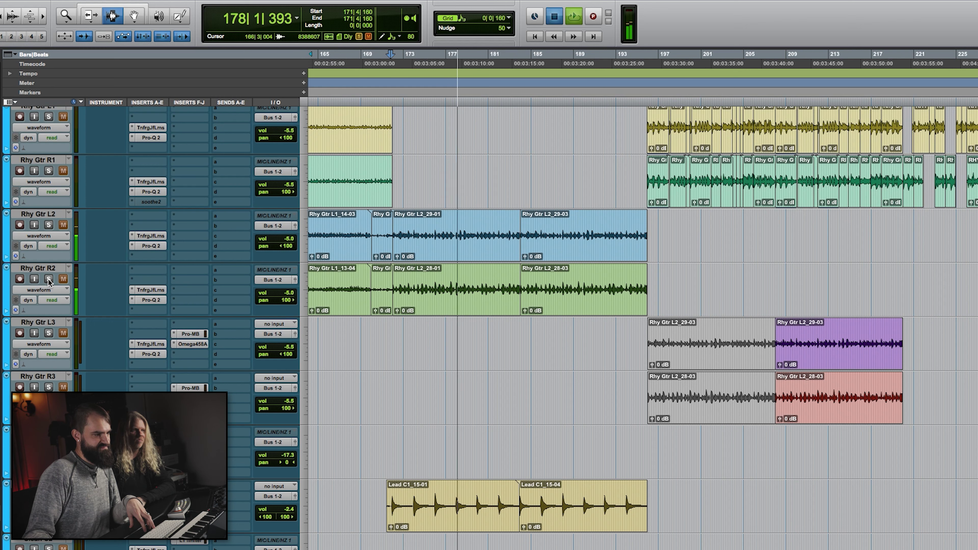
key("space")
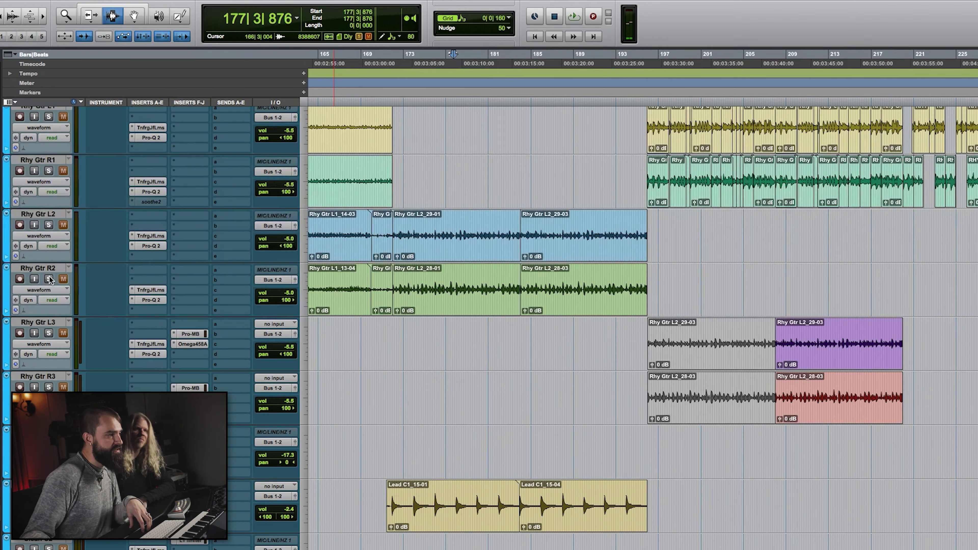
left_click(394, 220)
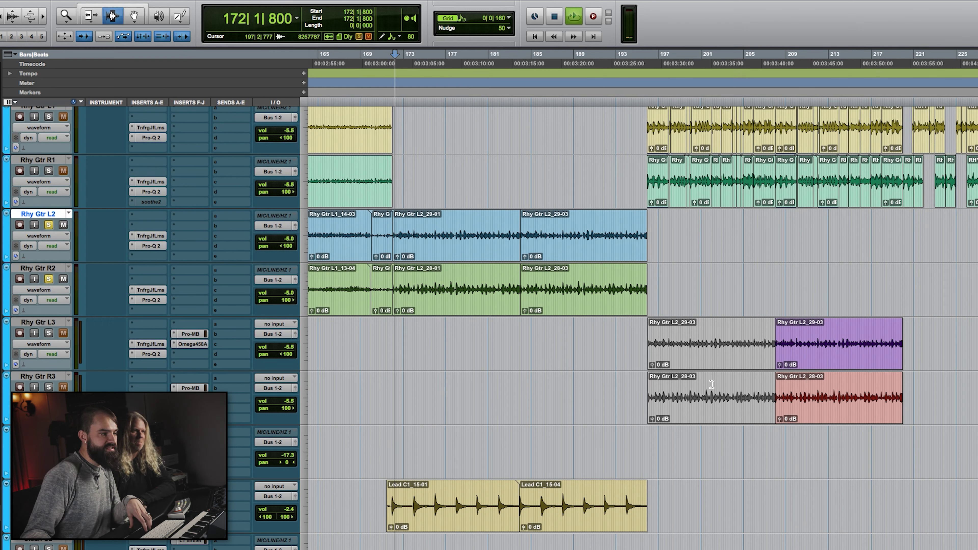
scroll(712, 384, "down", 5)
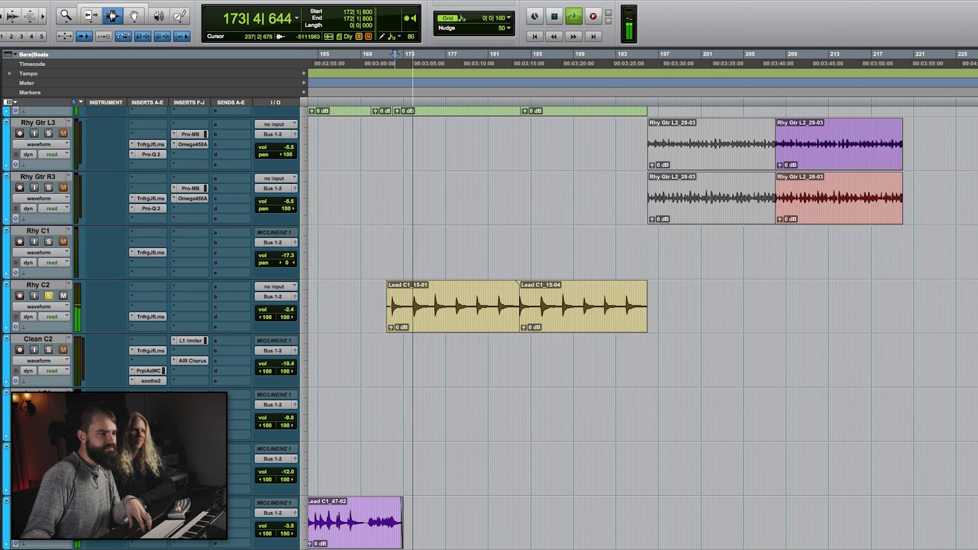
scroll(711, 384, "down", 2)
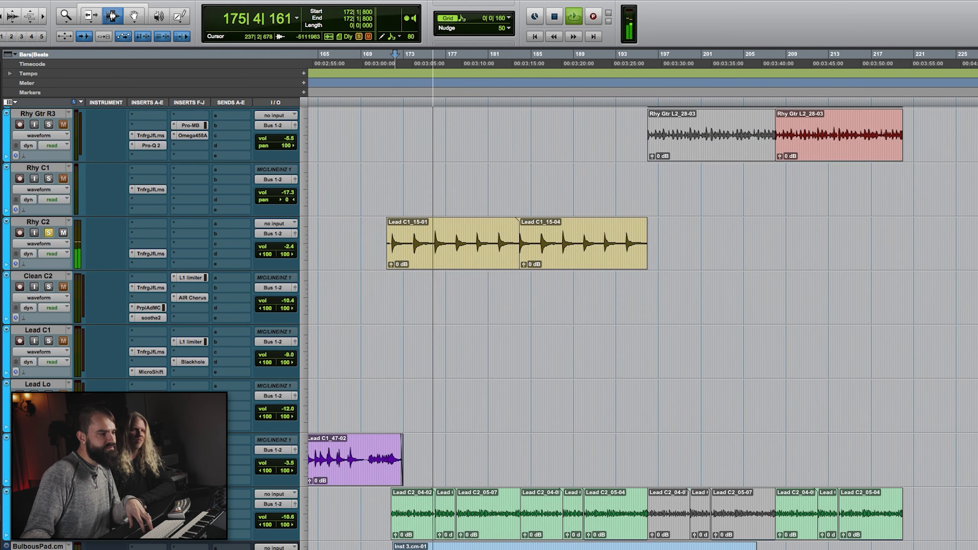
scroll(712, 384, "up", 4)
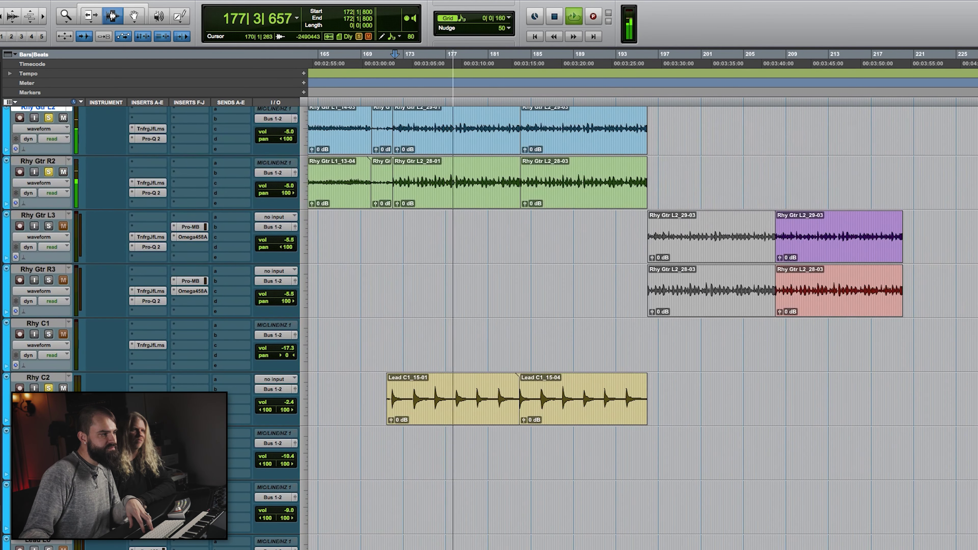
Scroll down to the Lead and BulbousPad tracks while the guitars play, then stop near bar 188
scroll(407, 417, "down", 6)
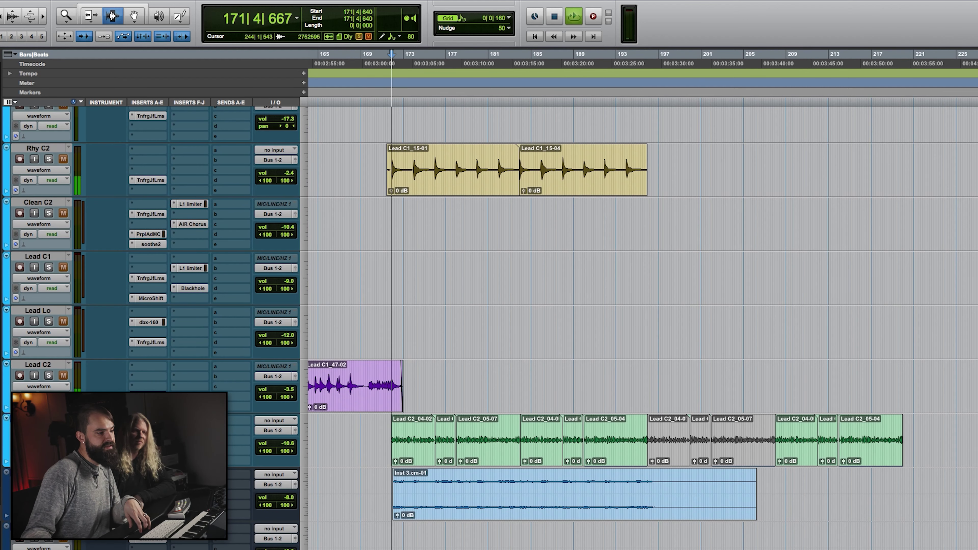
scroll(643, 301, "up", 6)
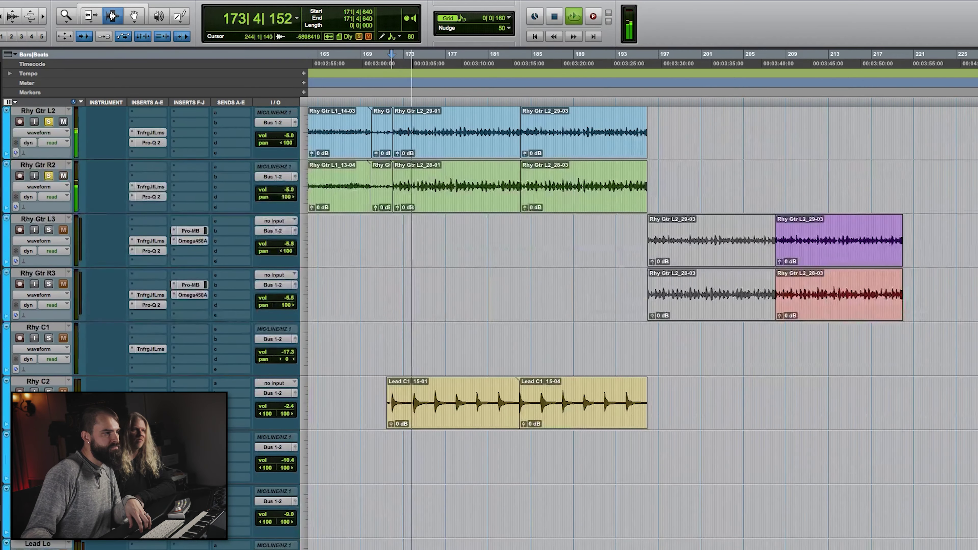
scroll(643, 300, "up", 1)
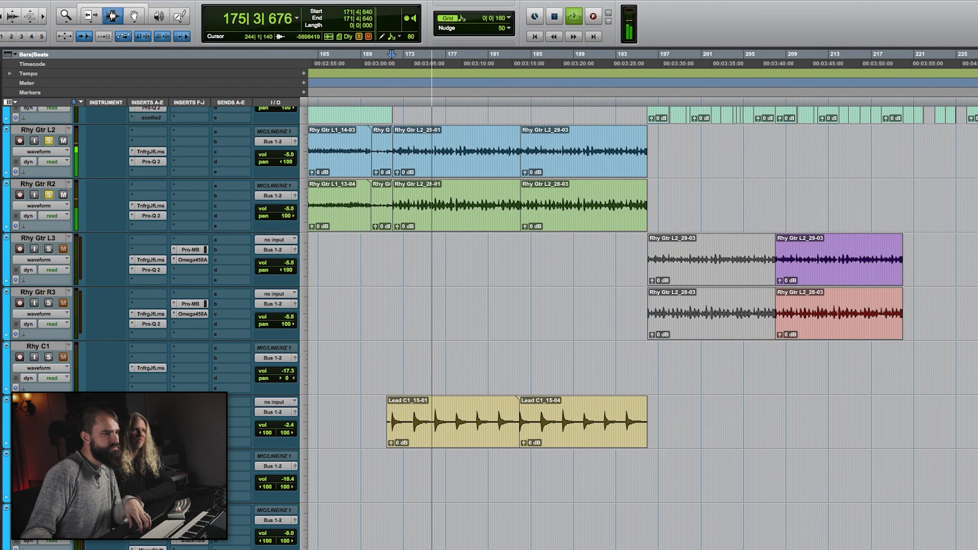
scroll(378, 507, "down", 7)
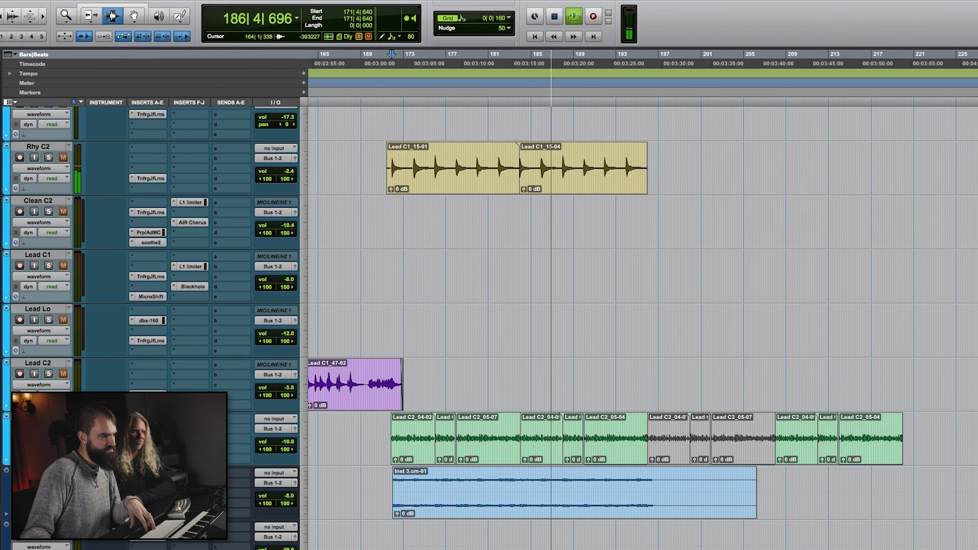
key("space")
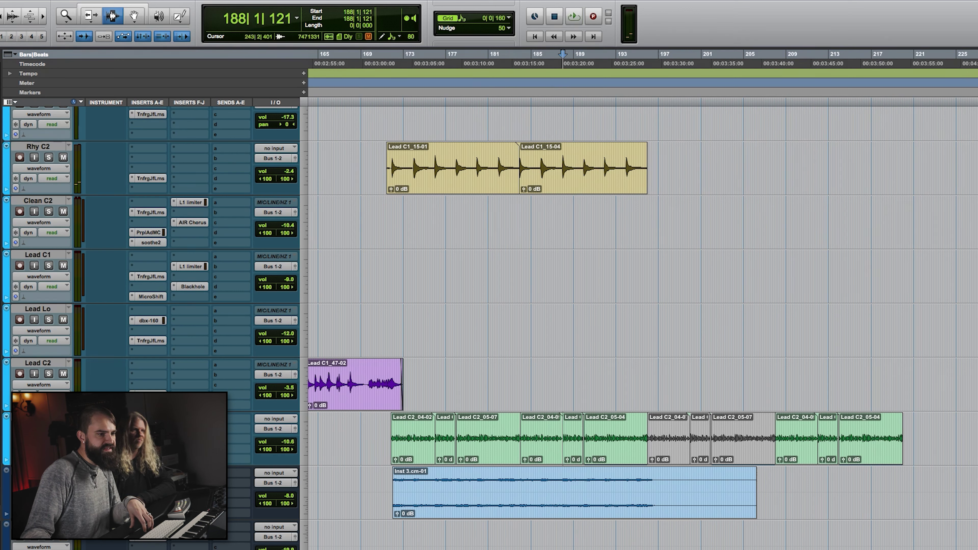
Select BulbousPad.cm at bar 172 and play it soloed from 171|4|800
scroll(640, 327, "down", 5)
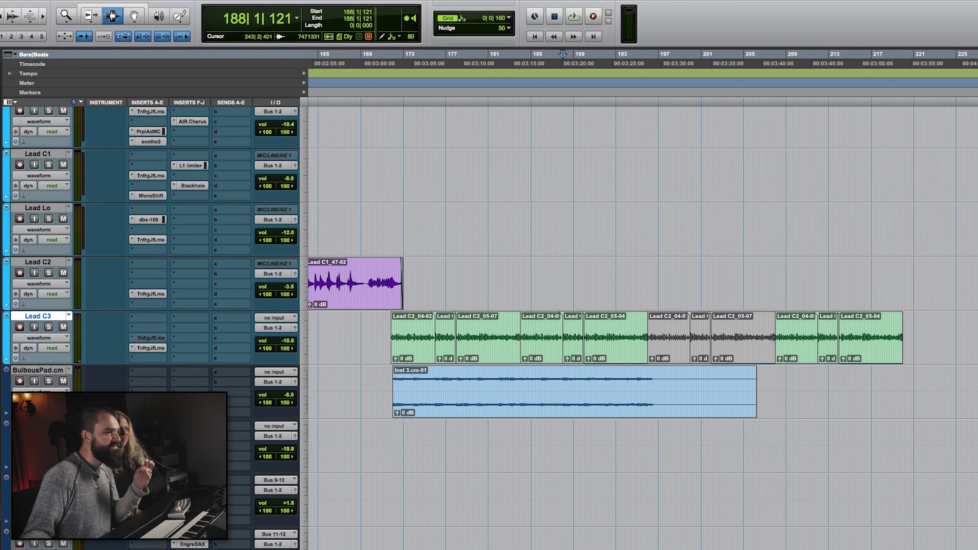
scroll(639, 327, "up", 2)
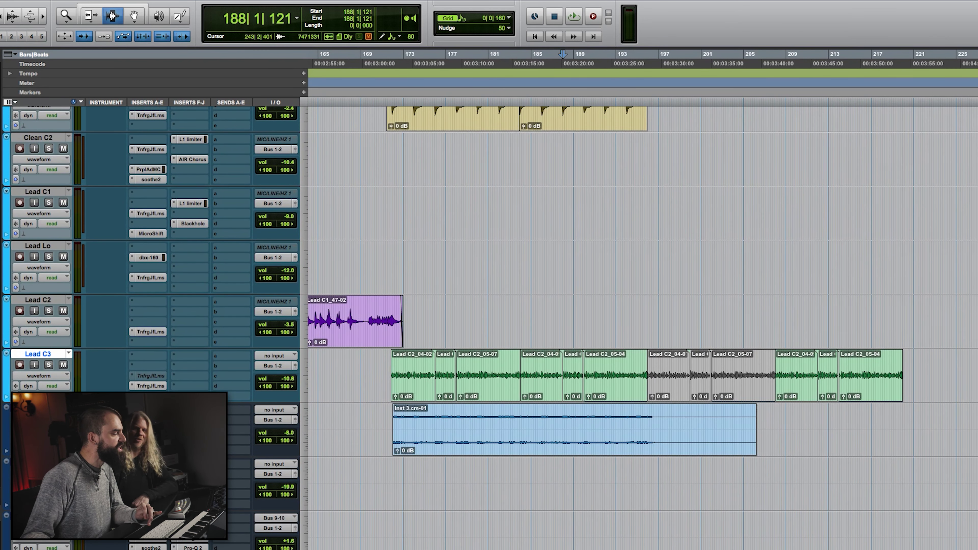
scroll(513, 422, "down", 2)
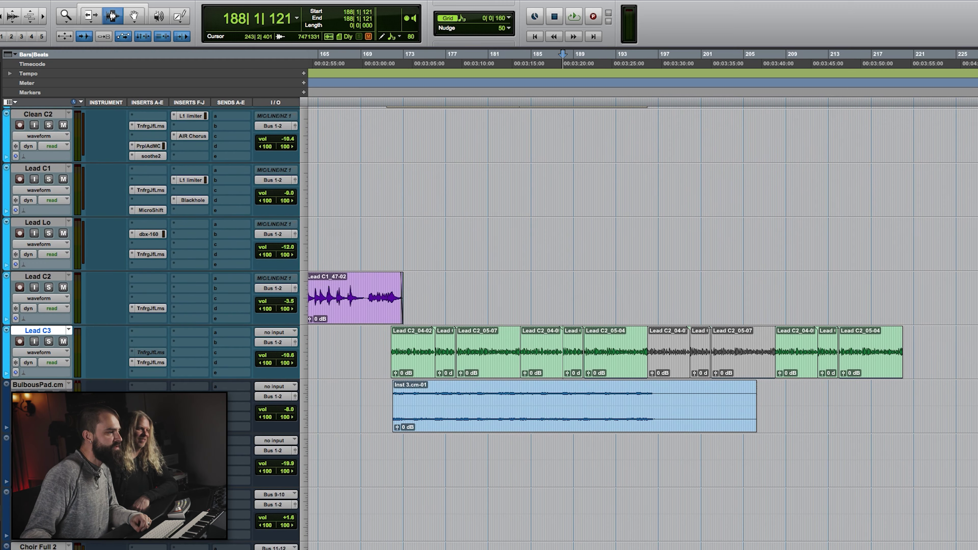
left_click(380, 372)
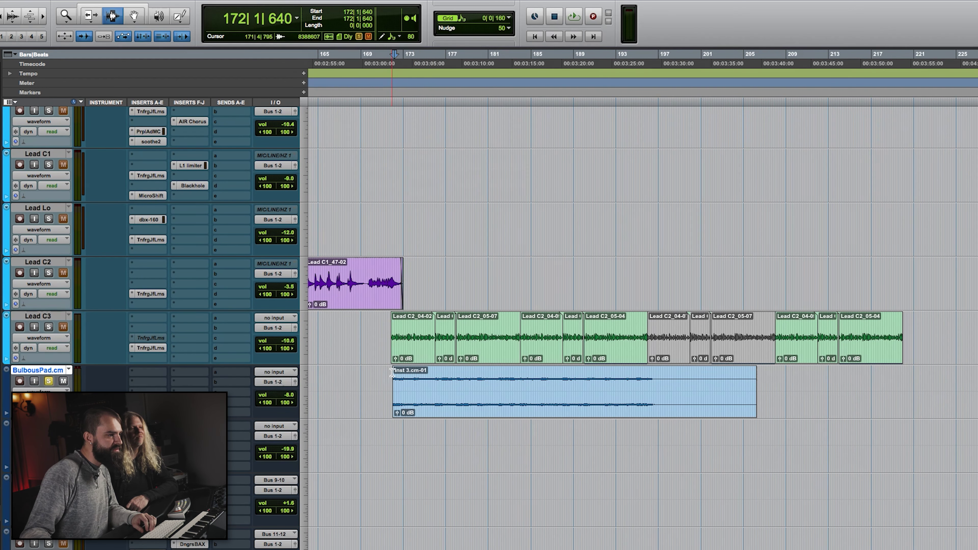
key("space")
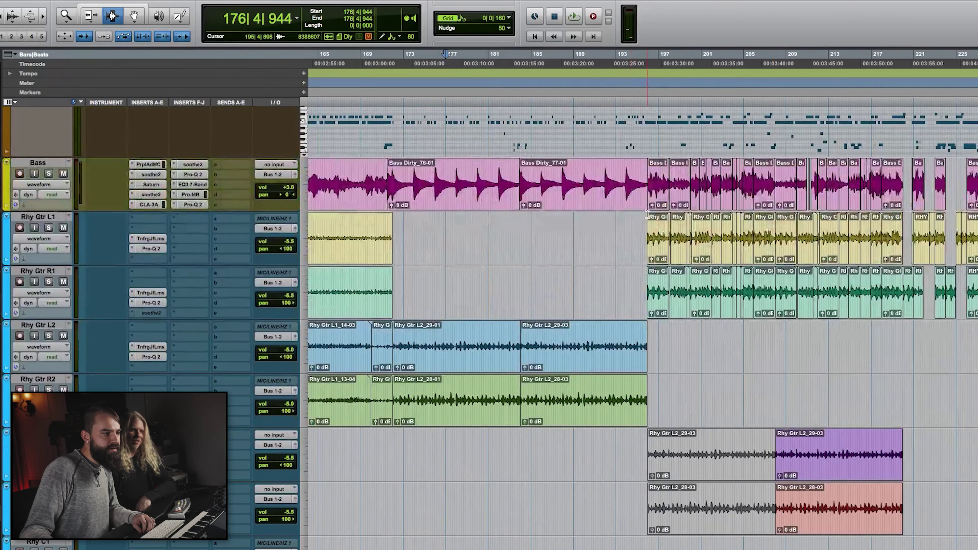
scroll(643, 328, "up", 3)
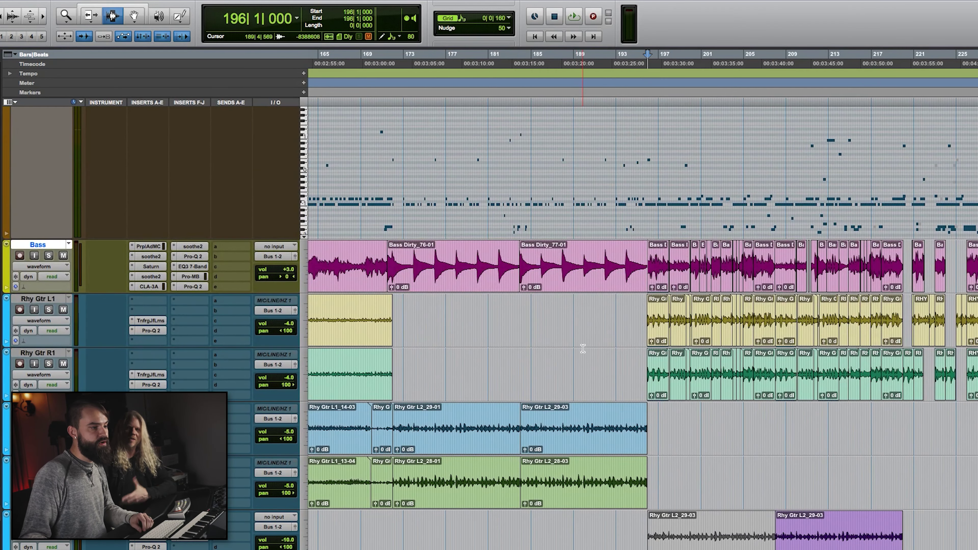
Play the full mix from bar 196, moving the start near bar 215 and scrolling through the tracks
key("space")
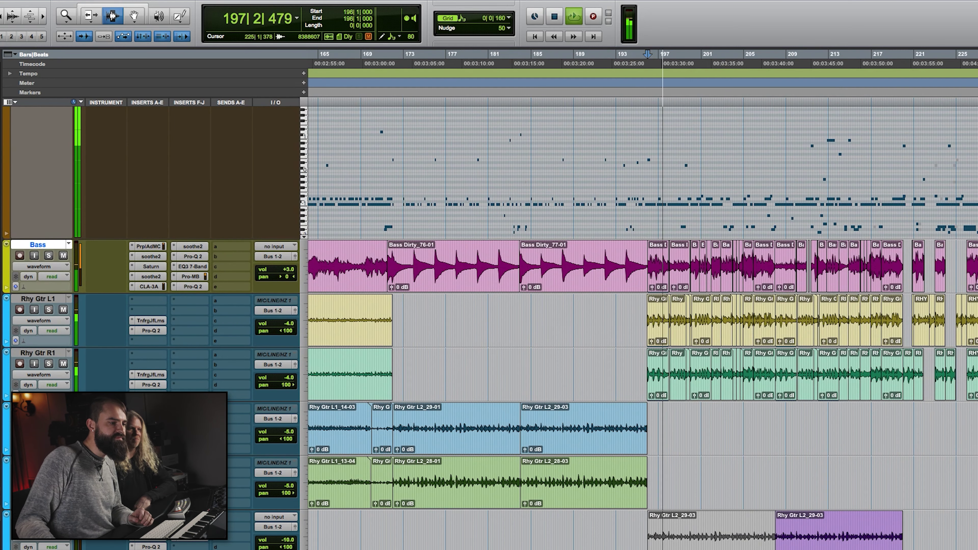
left_click_drag(791, 536, 794, 536)
scroll(793, 537, "right", 5)
left_click(793, 537)
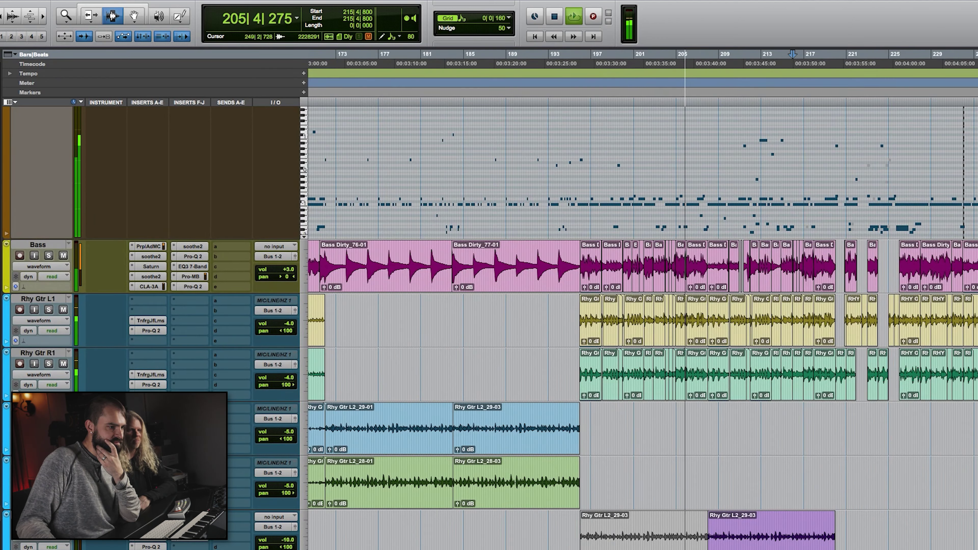
scroll(489, 347, "down", 5)
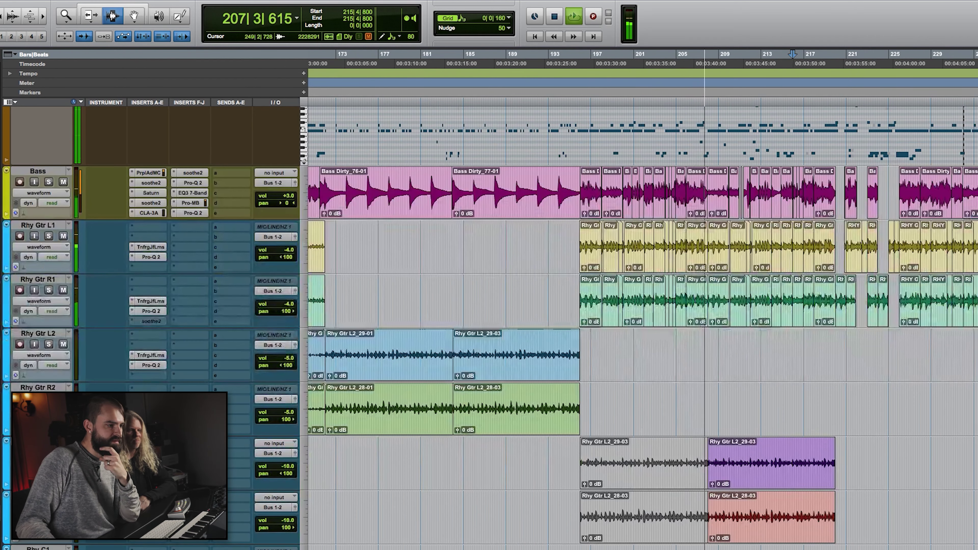
scroll(643, 328, "down", 2)
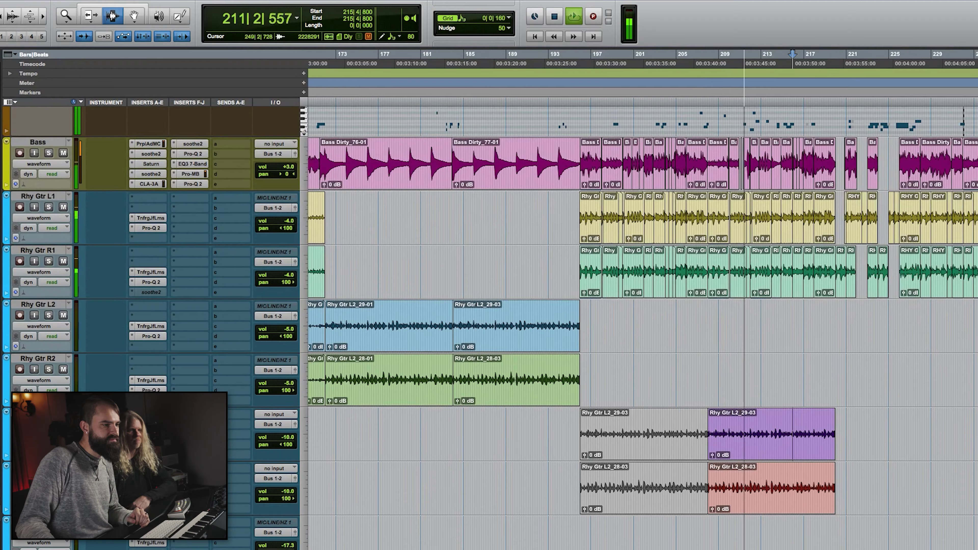
scroll(643, 308, "down", 4)
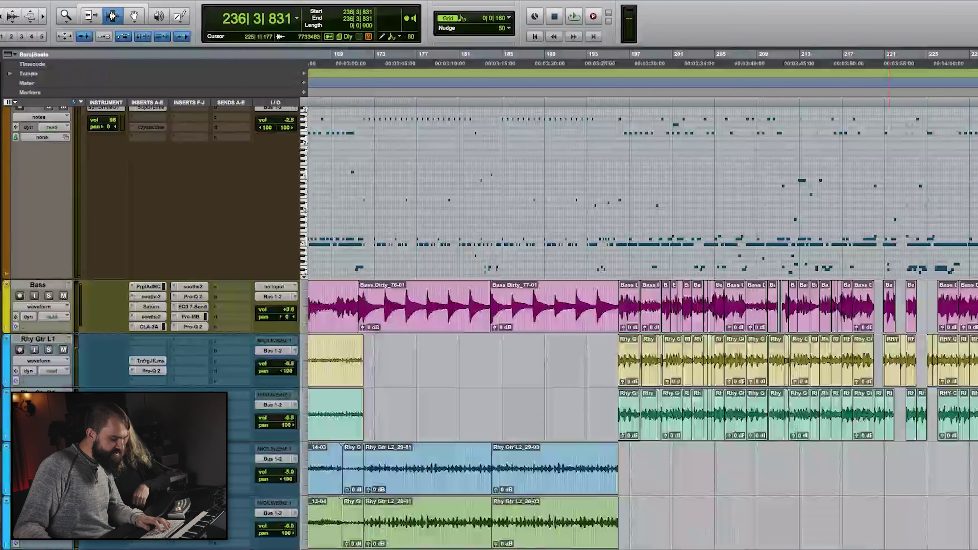
Zoom out to view the song arrangement from bar 1, and heighten the top MIDI track
key("r")
key("r")
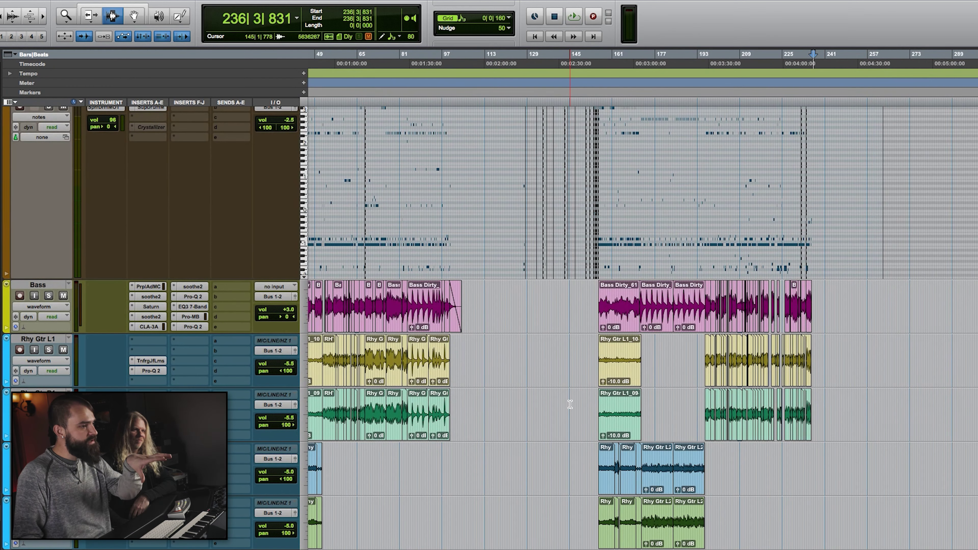
scroll(693, 429, "left", 5)
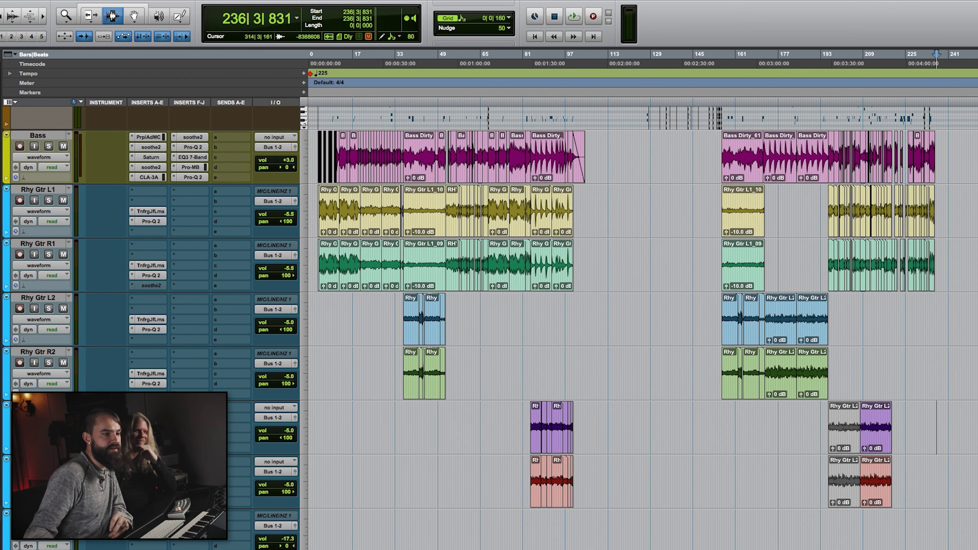
scroll(644, 301, "up", 1)
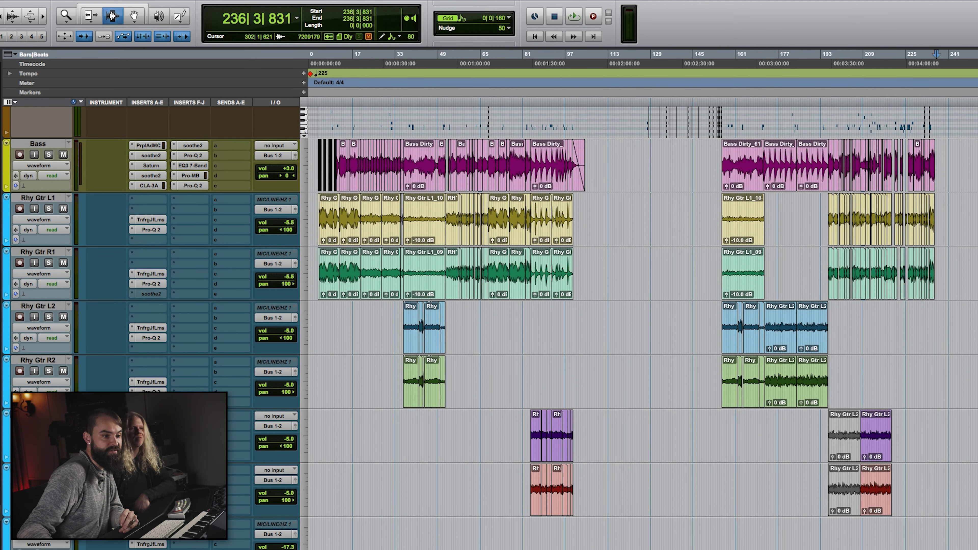
key("ctrl+Up")
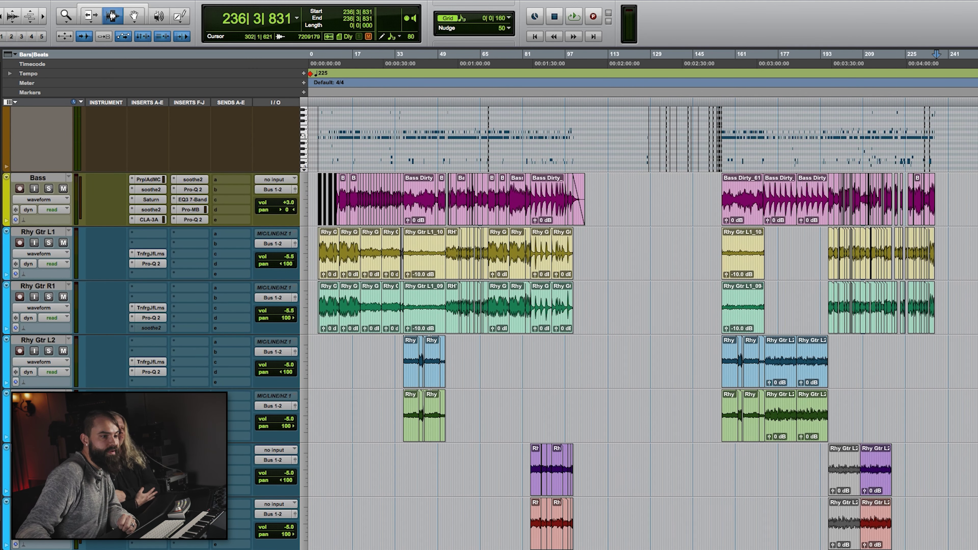